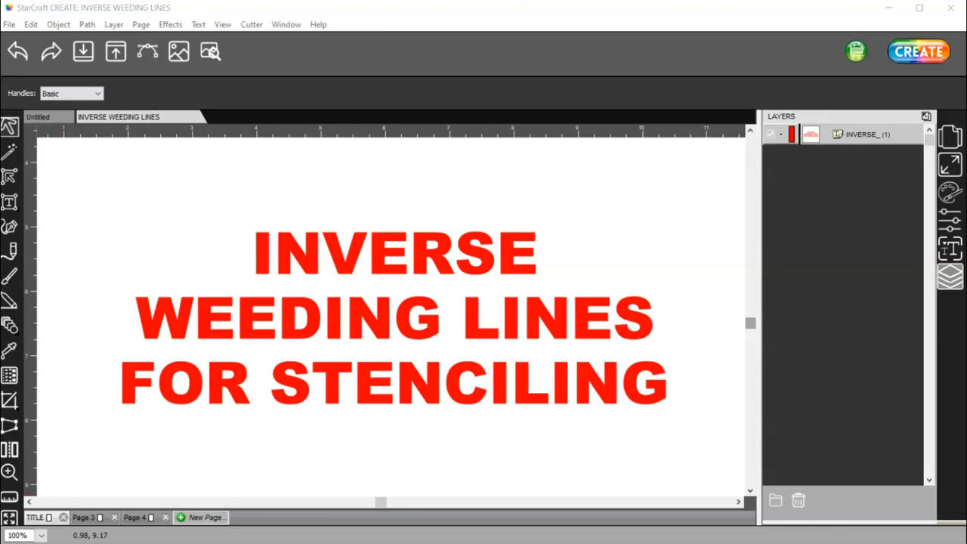
# Examine the finished example on Page 3 and its cut-line preview with the inverse weeding lines.
pyautogui.click(88, 518)
pyautogui.keyDown('ctrl'); pyautogui.scroll(-4, 475, 334); pyautogui.keyUp('ctrl')
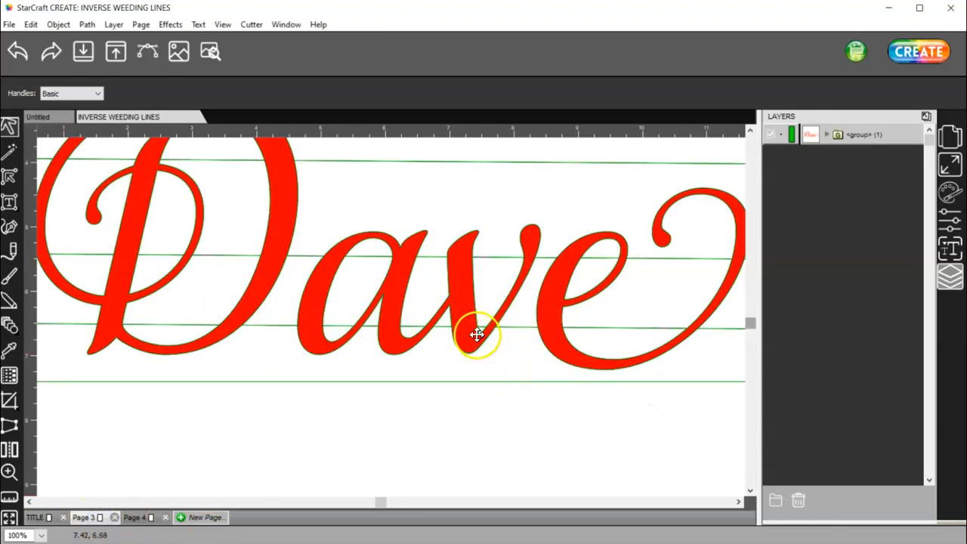
pyautogui.click(210, 51)
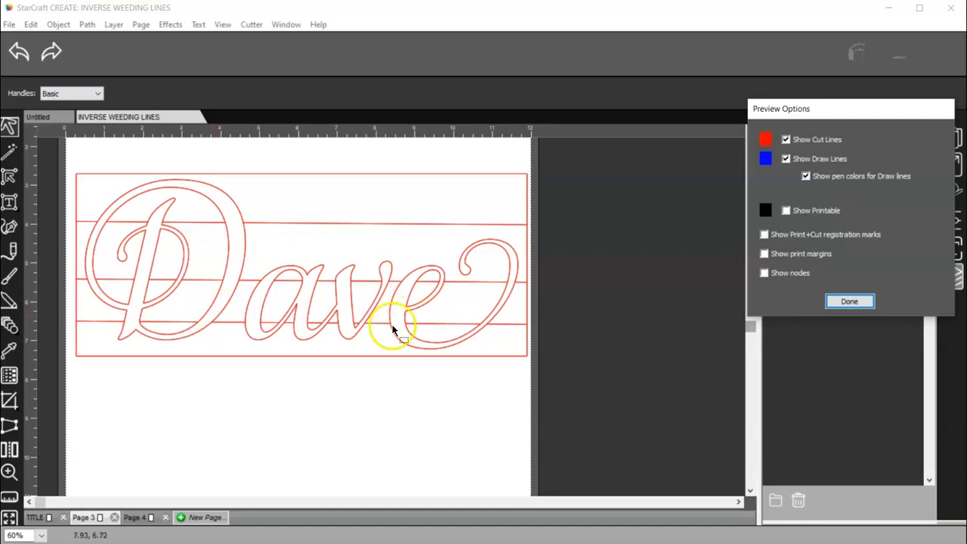
pyautogui.click(847, 301)
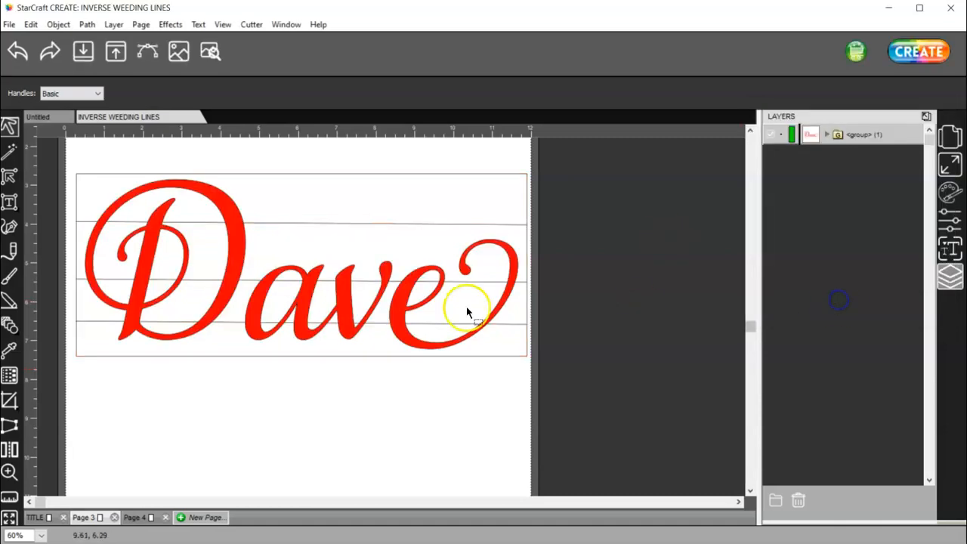
# On Page 4, draw a rectangle nearly the page's width around the script lettering and stretch it taller above and below.
pyautogui.click(141, 518)
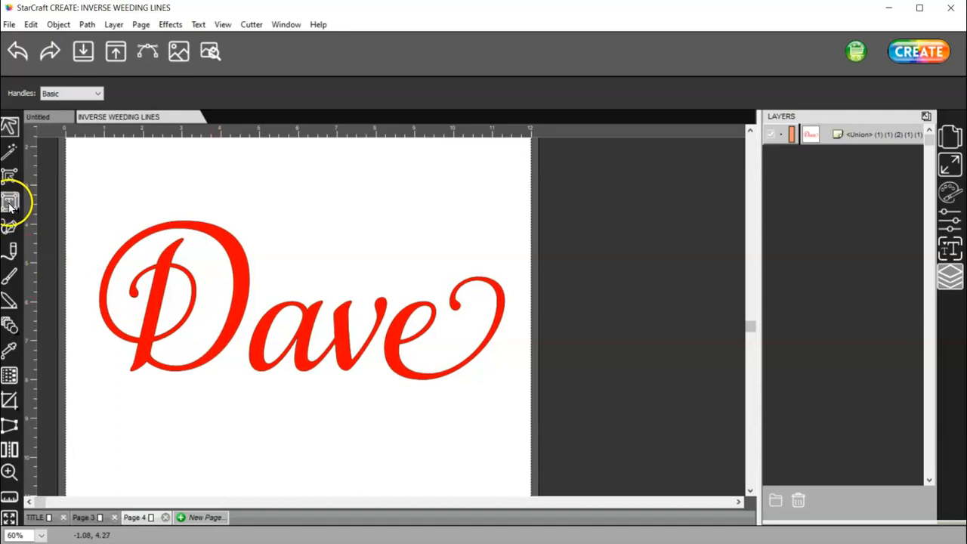
pyautogui.click(9, 325)
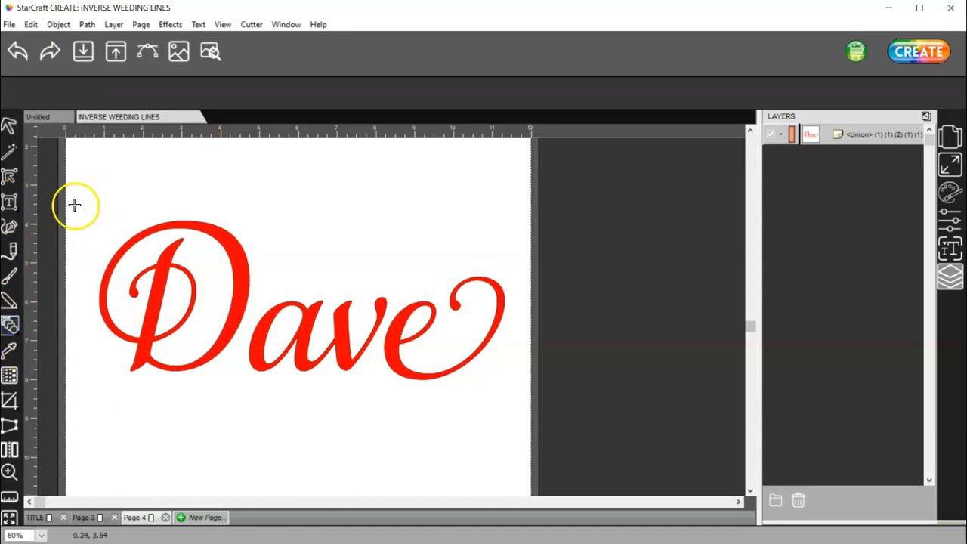
pyautogui.moveTo(69, 197); pyautogui.dragTo(528, 415)
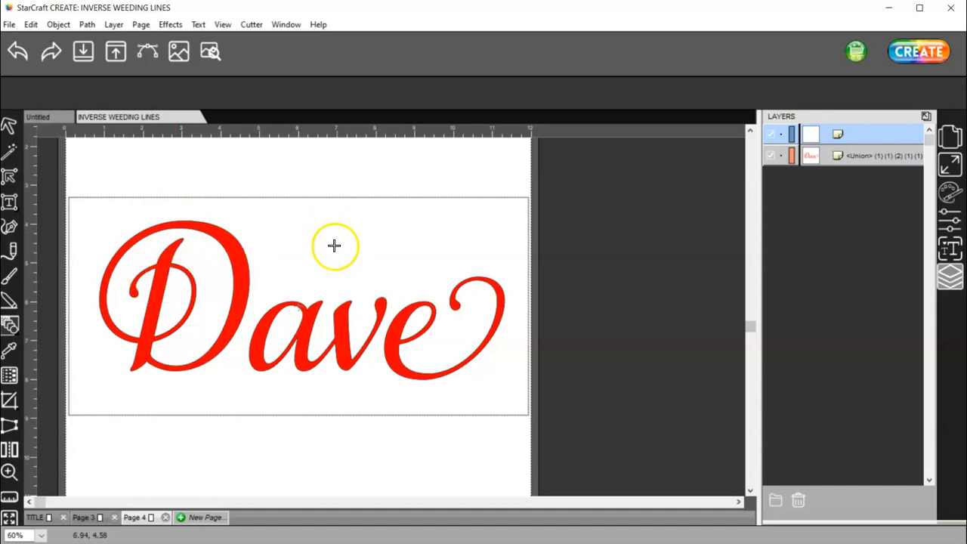
pyautogui.click(9, 126)
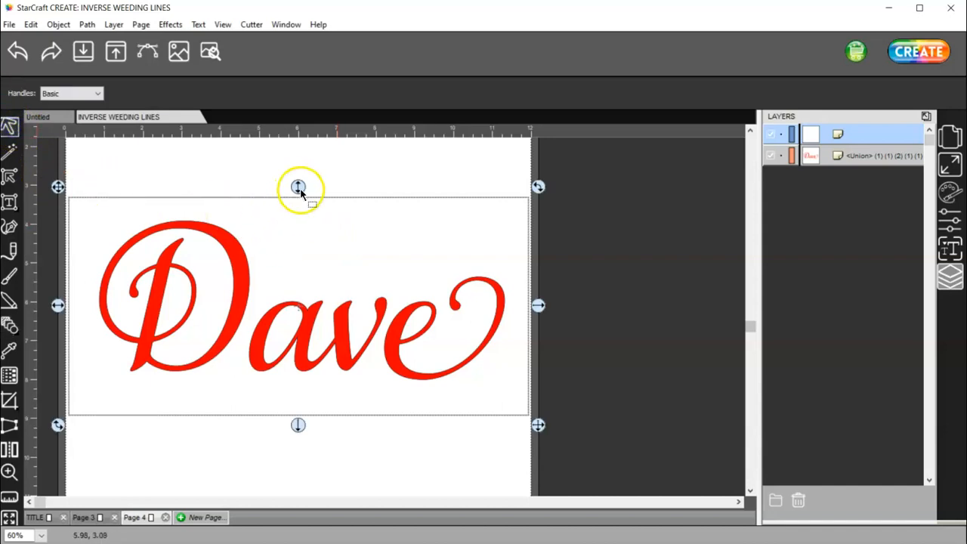
pyautogui.moveTo(297, 187); pyautogui.dragTo(297, 175)
pyautogui.moveTo(297, 413); pyautogui.dragTo(297, 445)
# Check the rectangle's fill and stroke, and move its layer beneath the lettering layer.
pyautogui.click(951, 192)
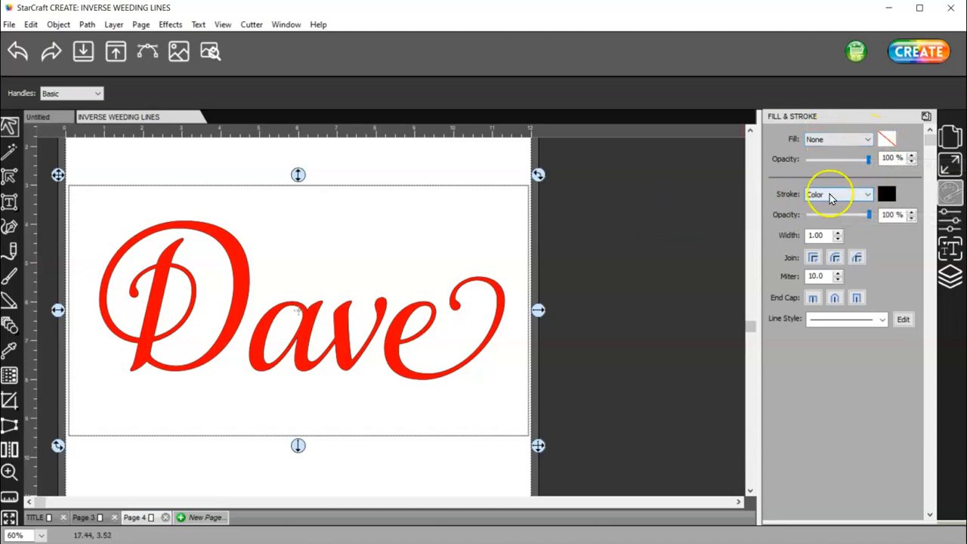
pyautogui.click(950, 277)
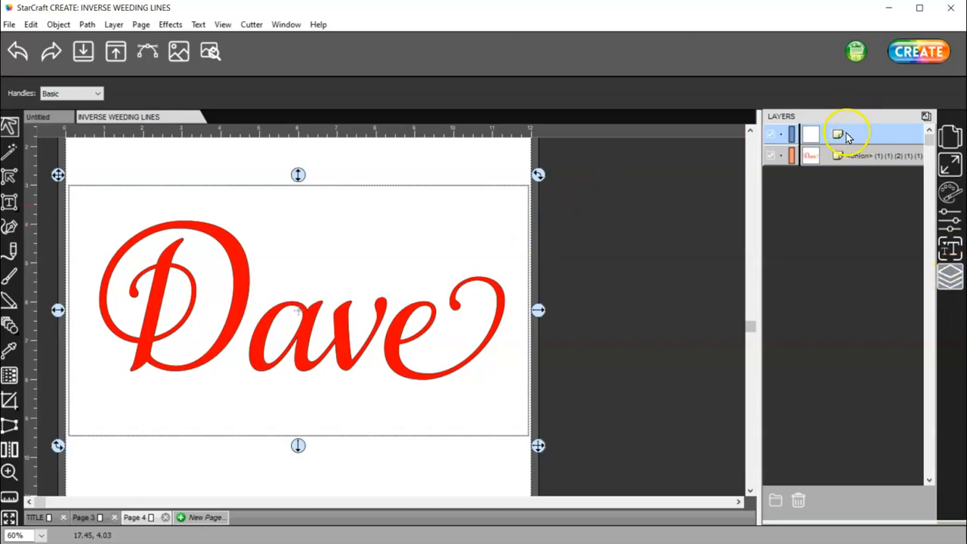
pyautogui.moveTo(854, 134); pyautogui.dragTo(805, 173)
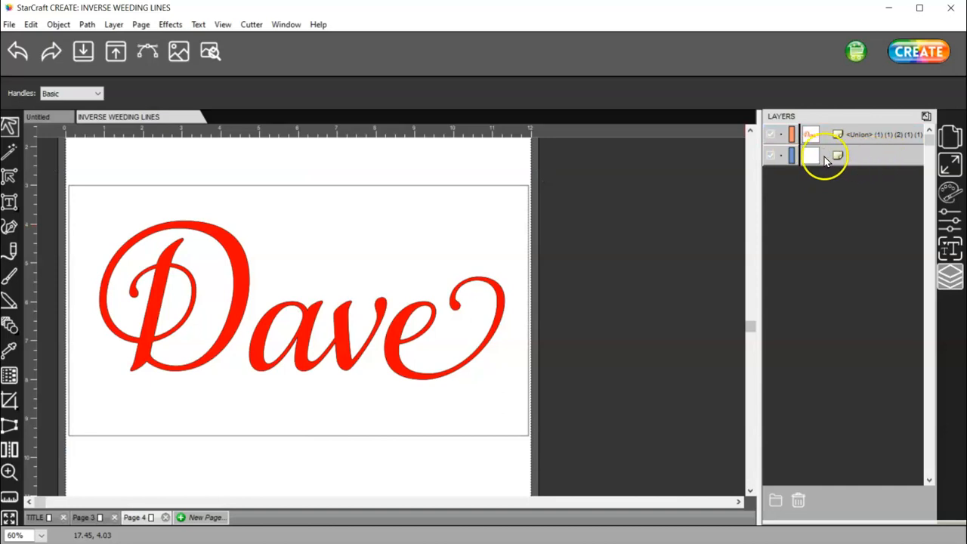
# Duplicate the red script lettering in place.
pyautogui.click(867, 136)
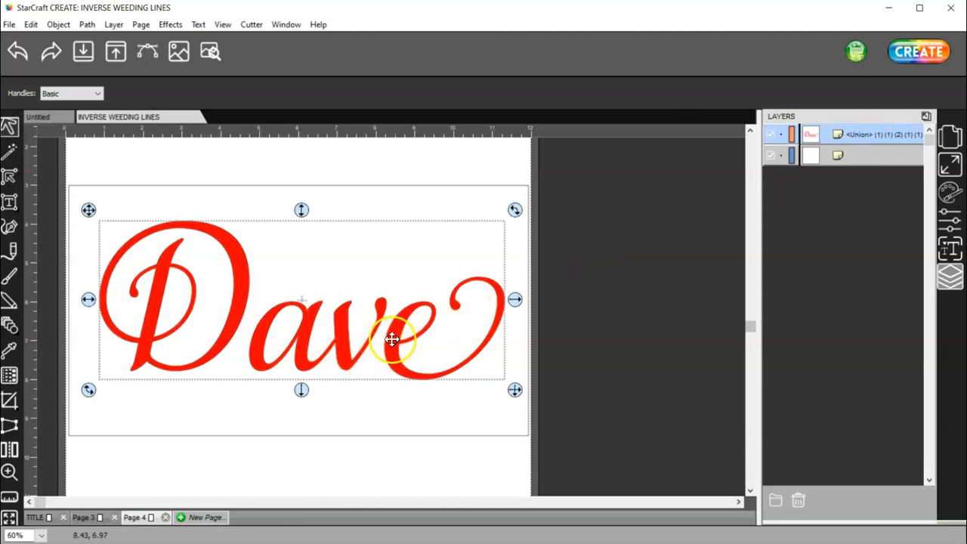
pyautogui.hotkey('ctrl', 'd')
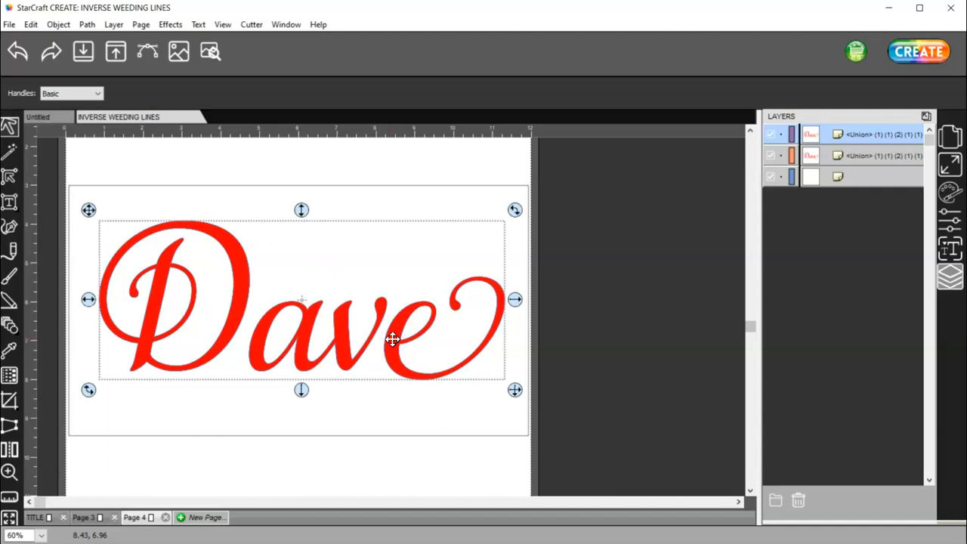
pyautogui.rightClick(392, 339)
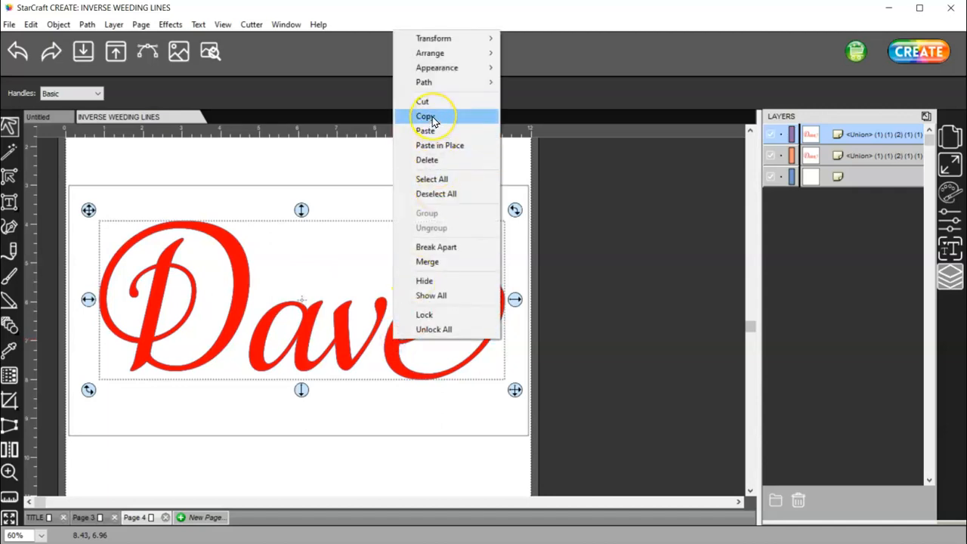
pyautogui.click(446, 148)
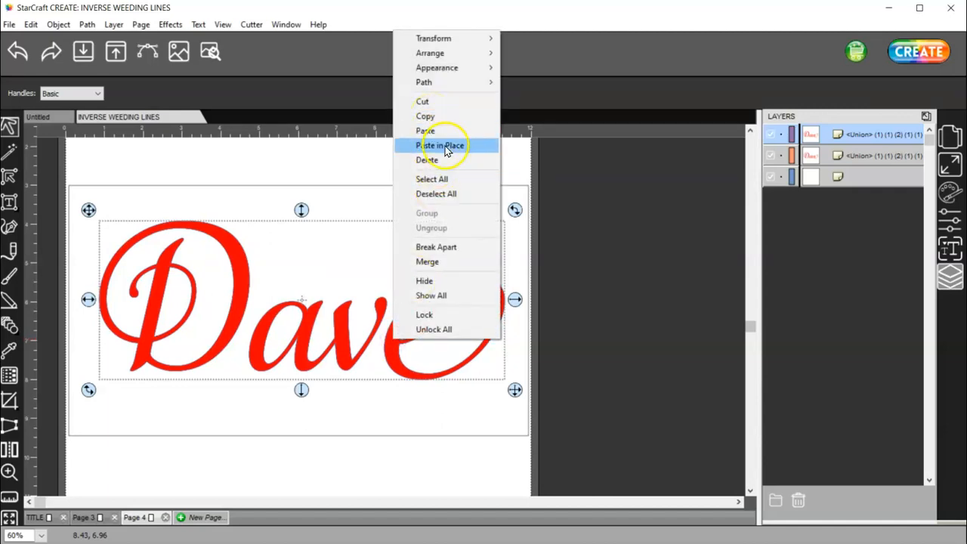
pyautogui.click(677, 323)
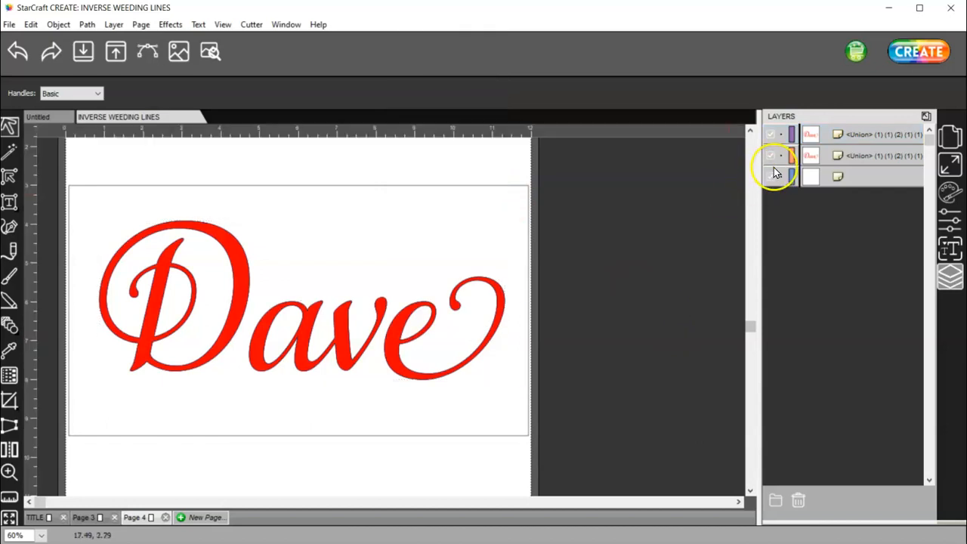
# Hide the lower lettering copy and the rectangle, leaving only the upper lettering copy shown.
pyautogui.click(771, 157)
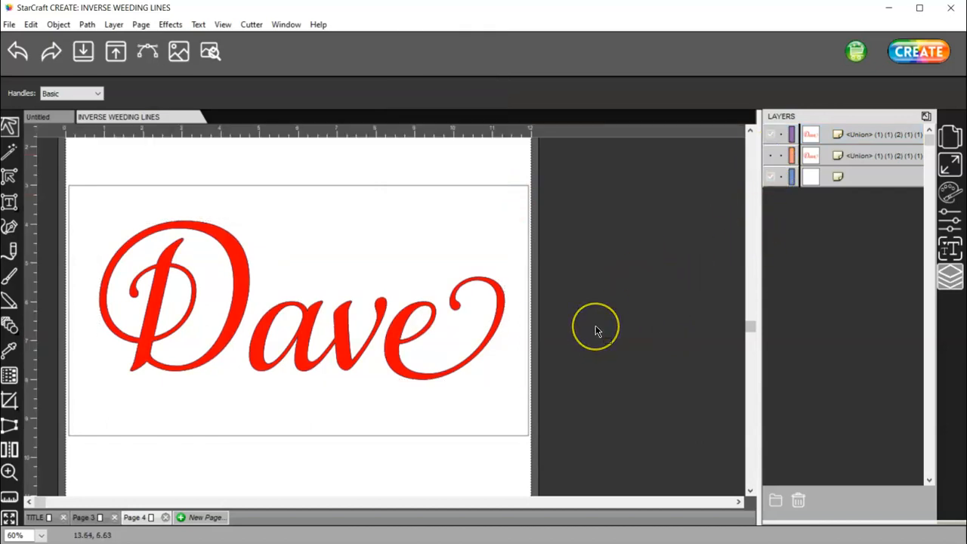
pyautogui.click(770, 176)
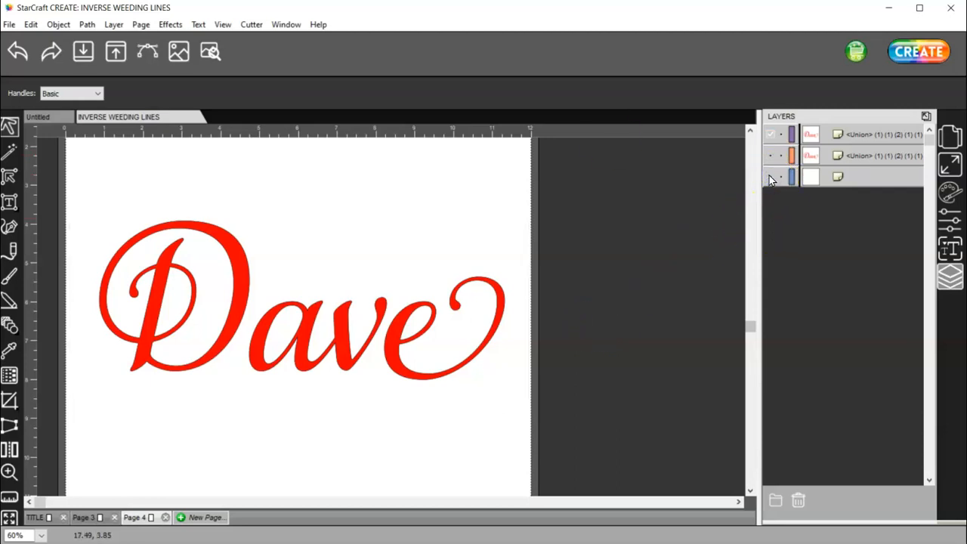
pyautogui.click(894, 140)
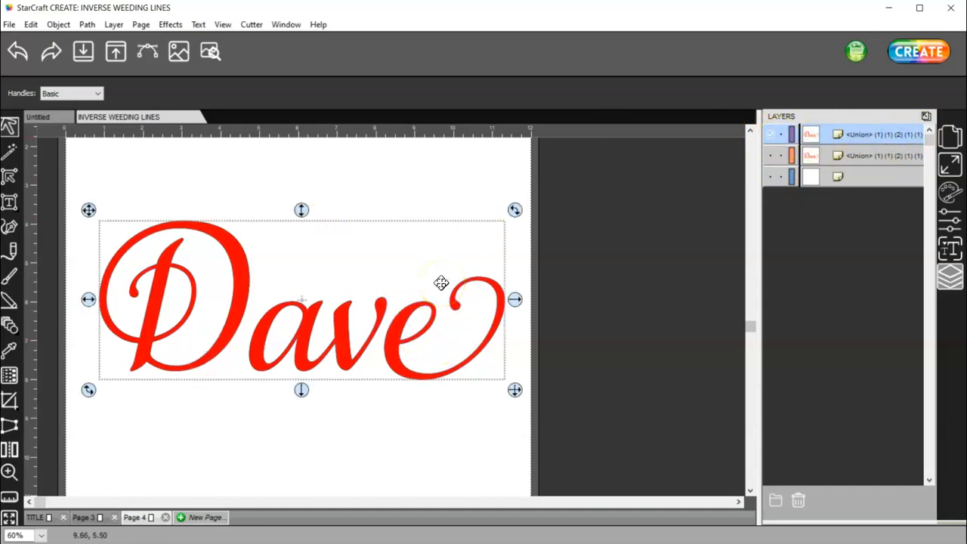
pyautogui.click(472, 432)
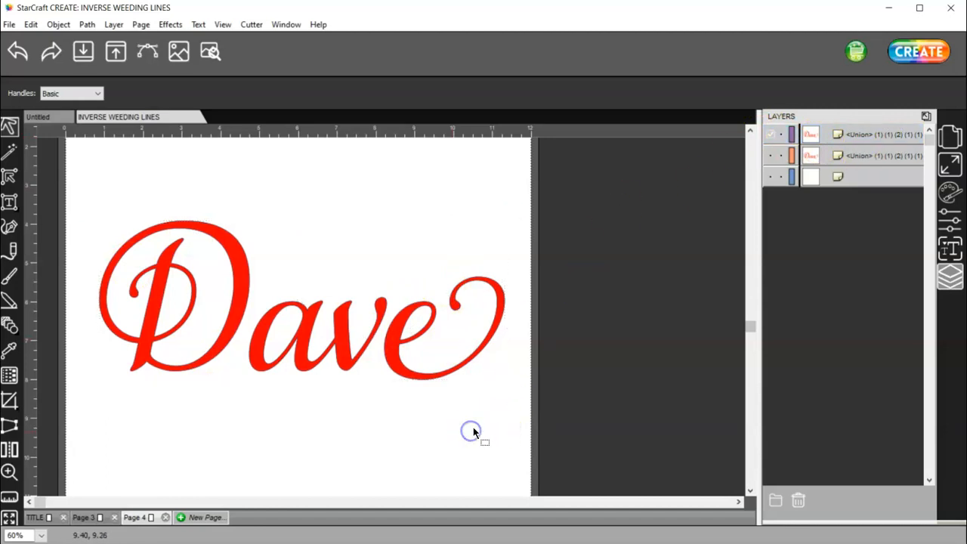
# With the Pen tool, draw a short diagonal line across the thin loop of the letter "e" and end the path.
pyautogui.click(10, 228)
pyautogui.click(89, 257)
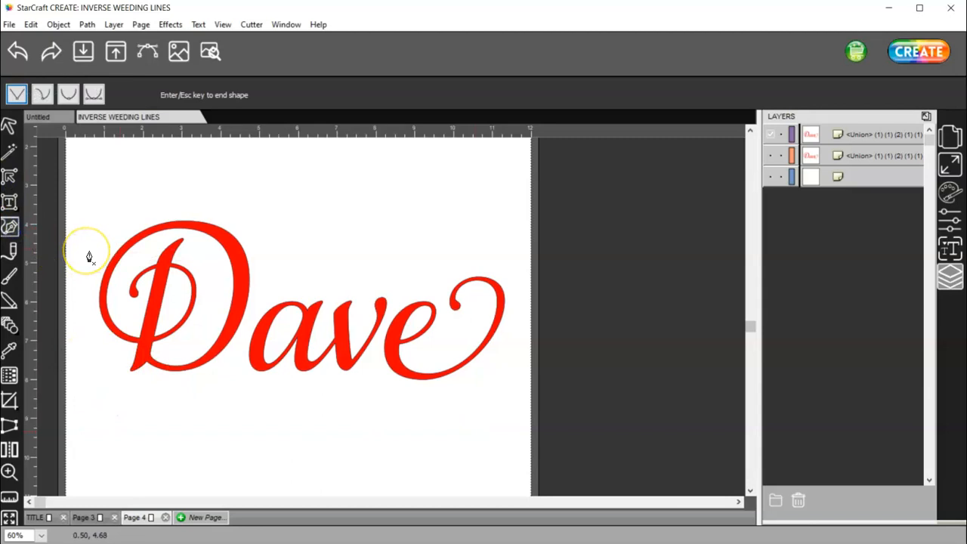
pyautogui.click(111, 241)
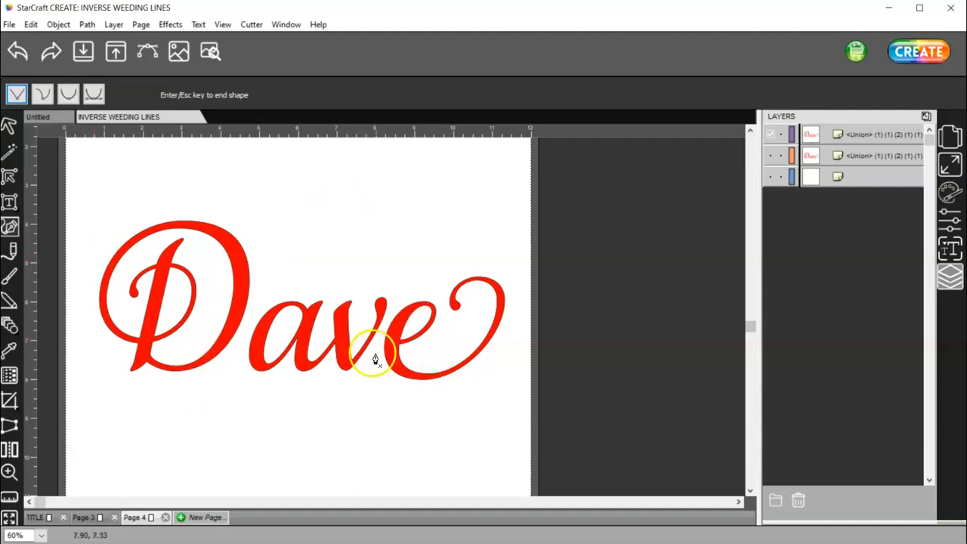
pyautogui.scroll(2, 256, 422)
pyautogui.press('alt')
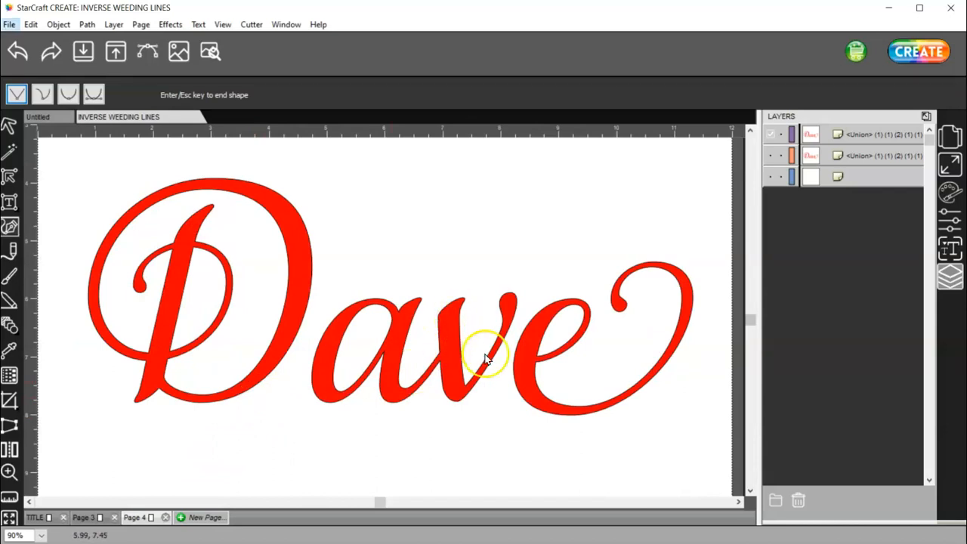
pyautogui.click(604, 358)
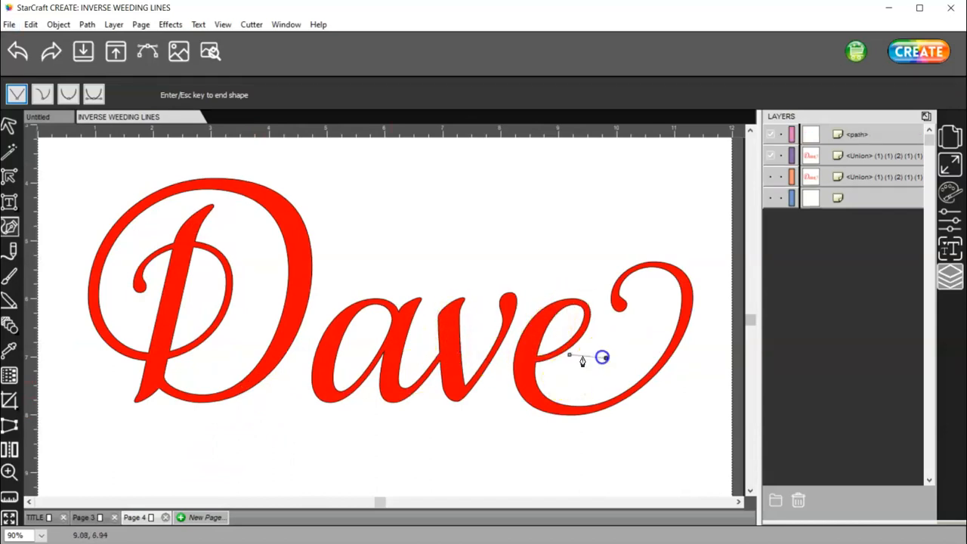
pyautogui.click(565, 324)
pyautogui.press('Escape')
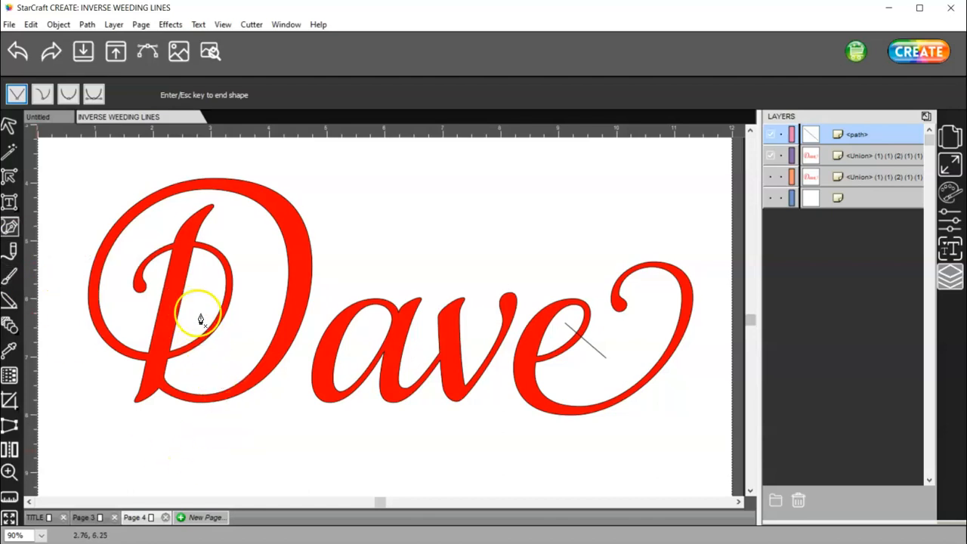
# Draw two short lines across the inner curl of the "D", one on either side of its stem.
pyautogui.click(154, 235)
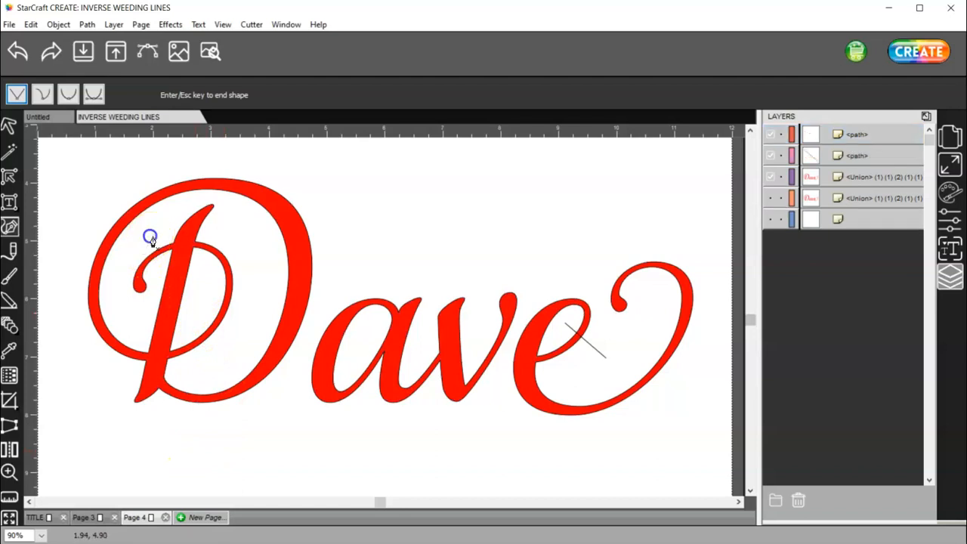
pyautogui.click(151, 276)
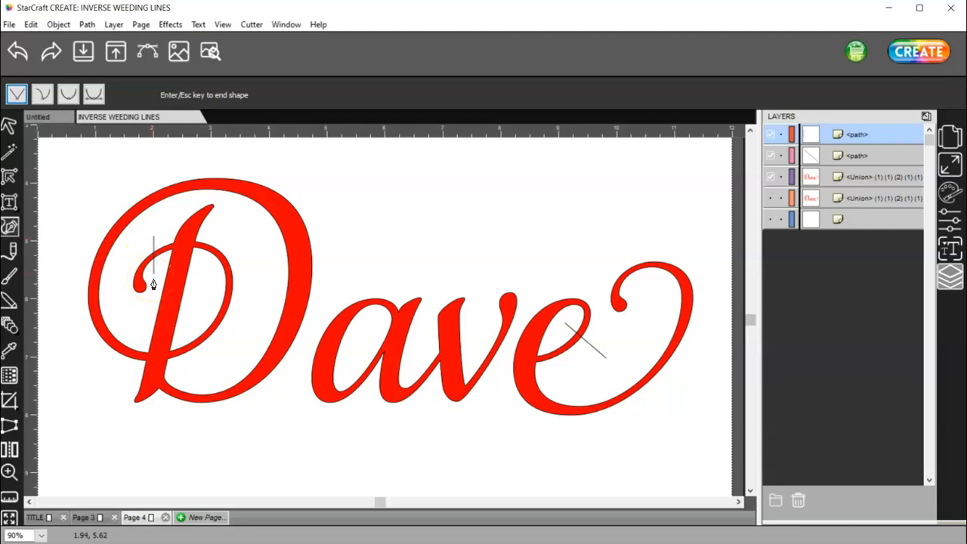
pyautogui.click(226, 241)
pyautogui.click(207, 273)
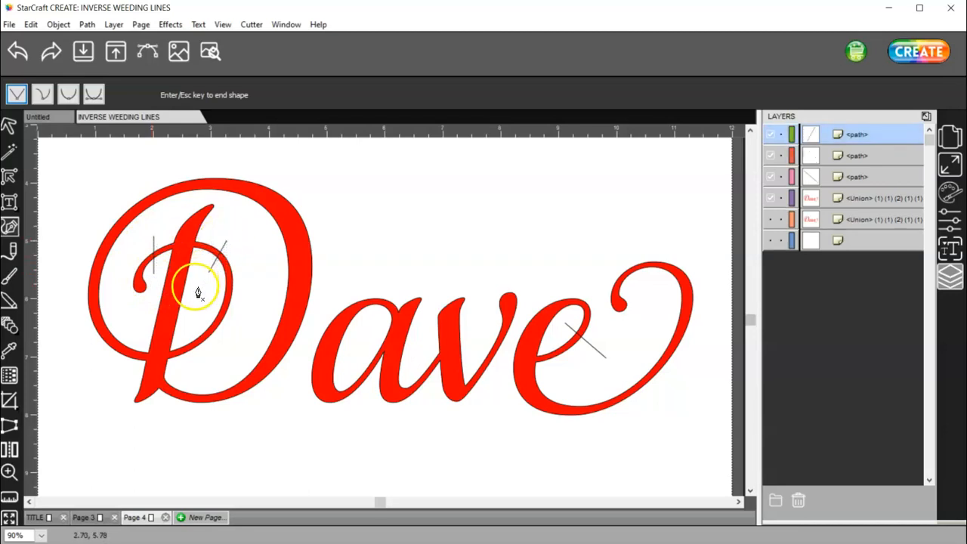
# Draw three straight lines across the outer stroke of the "D": lower left, bottom and upper right.
pyautogui.click(131, 333)
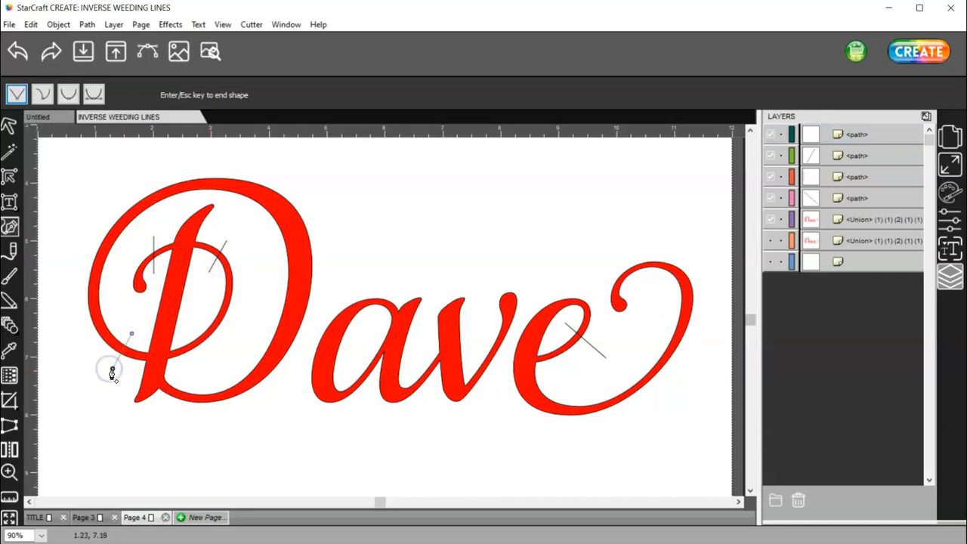
pyautogui.click(112, 368)
pyautogui.click(214, 377)
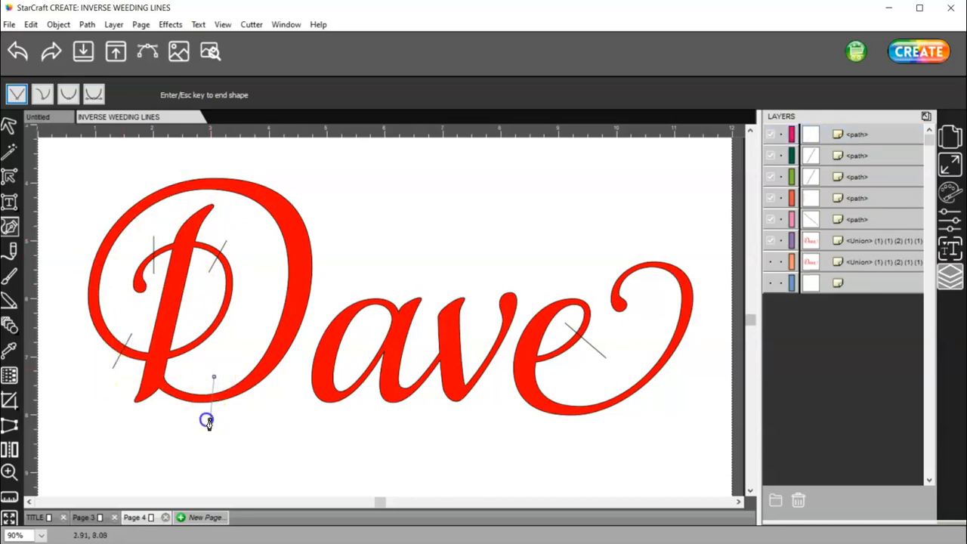
pyautogui.click(209, 420)
pyautogui.click(319, 216)
pyautogui.click(253, 269)
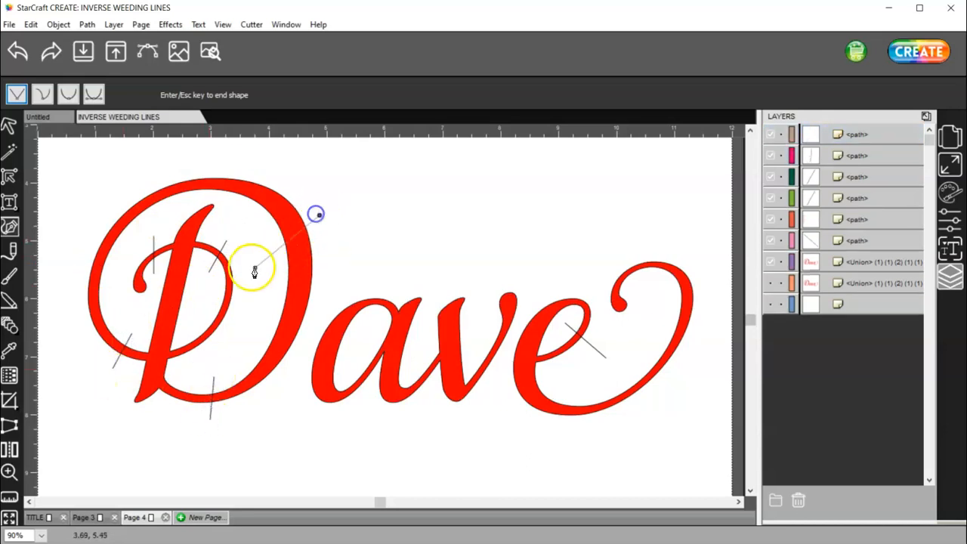
# Draw three separate lines across the "a": its upper curve, its lower bowl and the stroke connecting it to the "v".
pyautogui.click(375, 274)
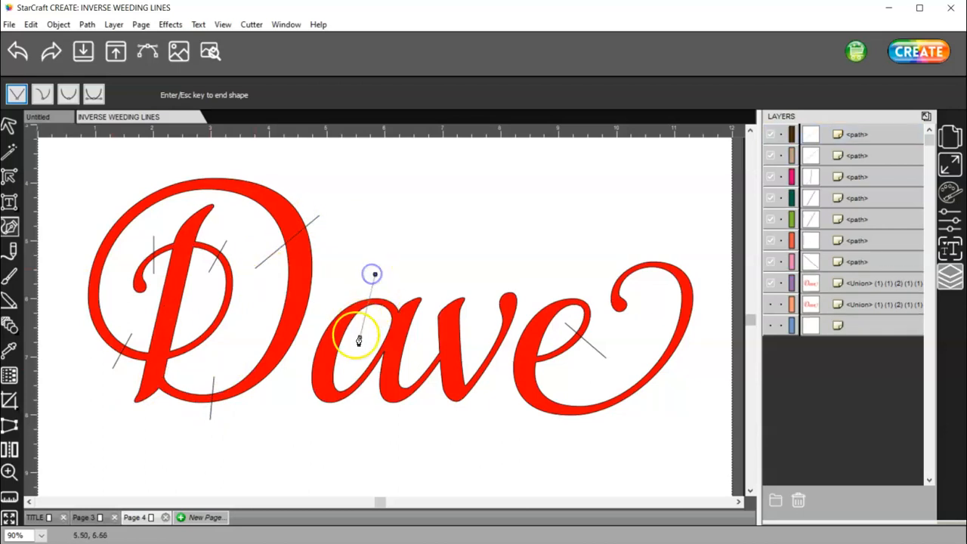
pyautogui.click(366, 342)
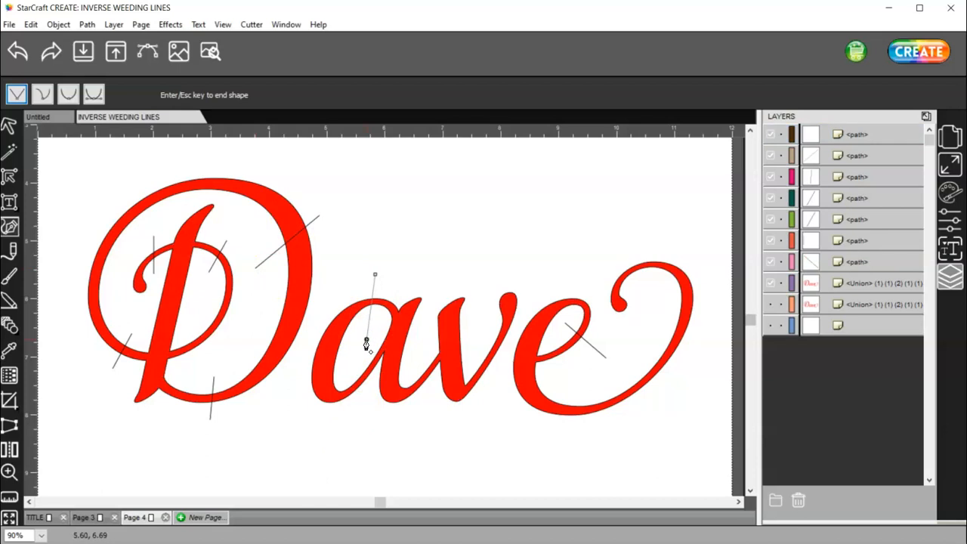
pyautogui.press('Return')
pyautogui.click(351, 366)
pyautogui.click(341, 419)
pyautogui.press('Return')
pyautogui.click(419, 344)
pyautogui.click(423, 406)
pyautogui.press('Return')
# Draw two separate lines across the "v", one over its thick stem and one over its thin rising stroke.
pyautogui.click(468, 322)
pyautogui.click(424, 330)
pyautogui.press('Return')
pyautogui.click(484, 335)
pyautogui.click(484, 408)
pyautogui.press('Return')
# Draw one line across the lower curve of the "e" and another across the top of its tail swirl.
pyautogui.click(560, 379)
pyautogui.click(524, 423)
pyautogui.press('Return')
pyautogui.click(508, 191)
pyautogui.click(644, 238)
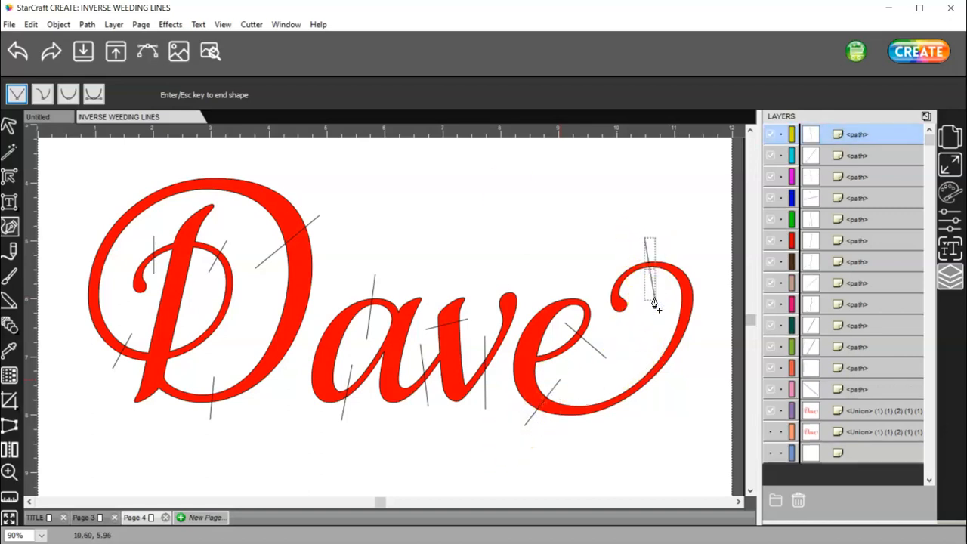
pyautogui.click(653, 303)
# Try to select all the drawn line layers together.
pyautogui.moveTo(877, 155); pyautogui.dragTo(880, 346)
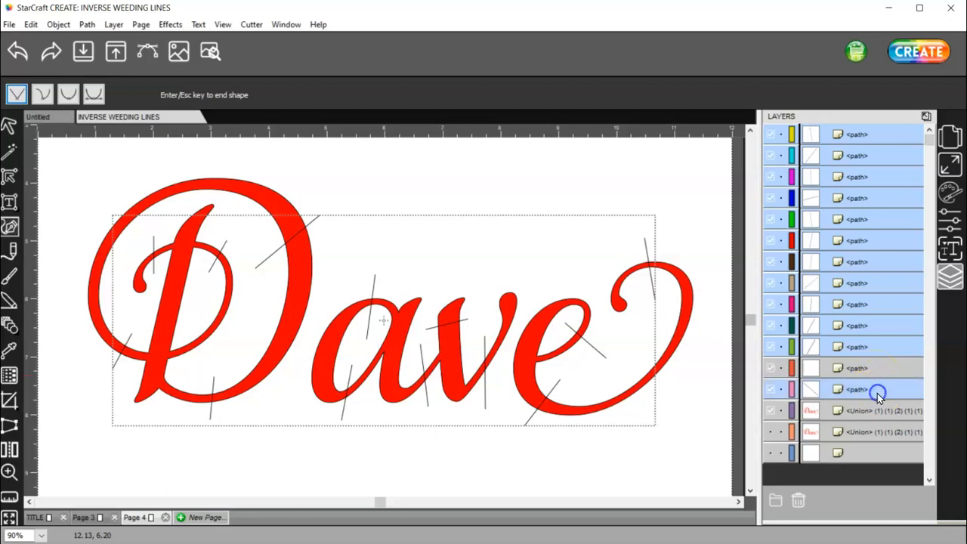
pyautogui.click(615, 291)
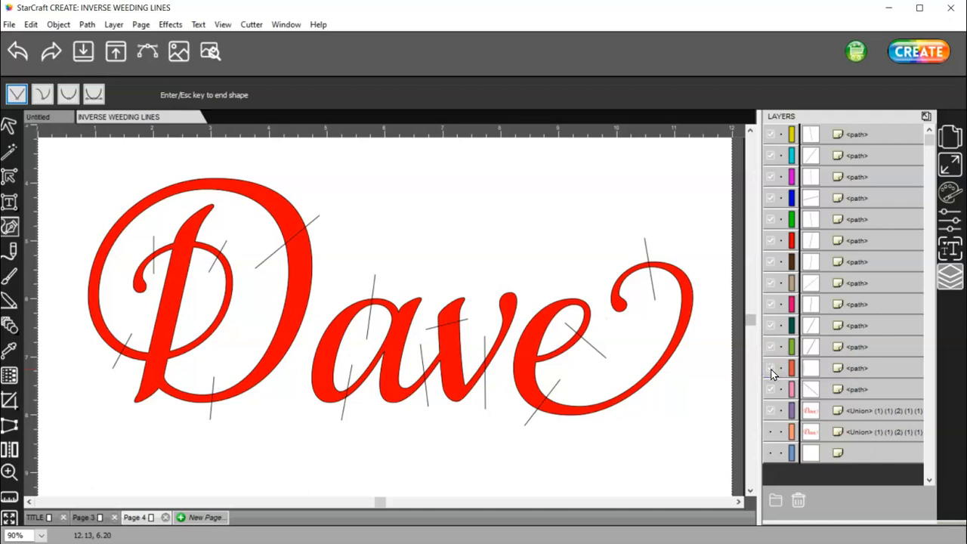
# Hide the path layer with the blank thumbnail among the drawn line layers.
pyautogui.click(824, 367)
pyautogui.click(772, 369)
pyautogui.click(610, 288)
pyautogui.click(771, 370)
pyautogui.click(875, 368)
pyautogui.click(874, 368)
pyautogui.click(770, 454)
pyautogui.scroll(-3, 613, 385)
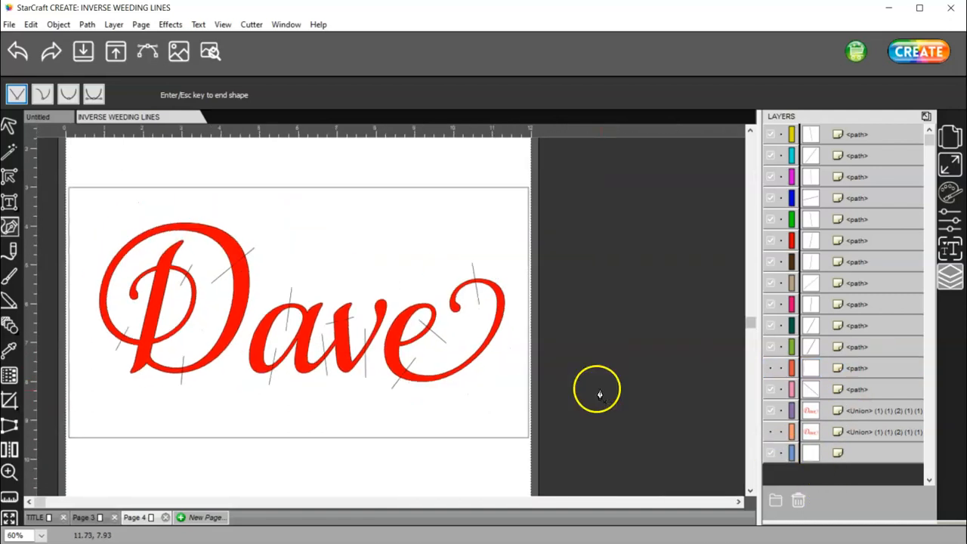
pyautogui.click(770, 454)
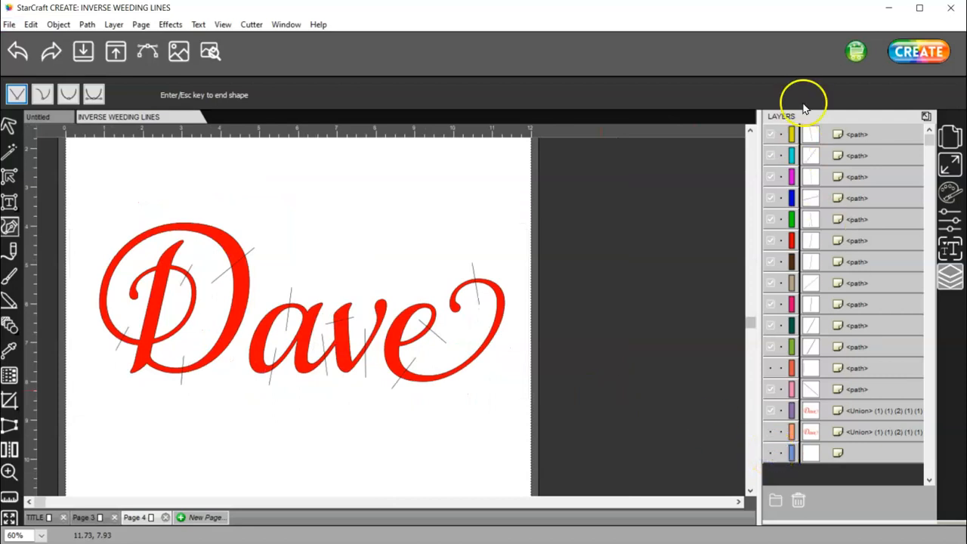
# Select all the drawn line layers together and combine them with the Union path operation.
pyautogui.click(869, 390)
pyautogui.keyDown('shift'); pyautogui.click(877, 367); pyautogui.keyUp('shift')
pyautogui.keyDown('ctrl'); pyautogui.click(884, 324); pyautogui.keyUp('ctrl')
pyautogui.keyDown('ctrl'); pyautogui.click(885, 284); pyautogui.keyUp('ctrl')
pyautogui.keyDown('ctrl'); pyautogui.click(888, 302); pyautogui.keyUp('ctrl')
pyautogui.keyDown('ctrl'); pyautogui.click(881, 255); pyautogui.keyUp('ctrl')
pyautogui.keyDown('ctrl'); pyautogui.click(883, 237); pyautogui.keyUp('ctrl')
pyautogui.keyDown('ctrl'); pyautogui.click(882, 215); pyautogui.keyUp('ctrl')
pyautogui.keyDown('ctrl'); pyautogui.click(887, 198); pyautogui.keyUp('ctrl')
pyautogui.keyDown('ctrl'); pyautogui.click(885, 136); pyautogui.keyUp('ctrl')
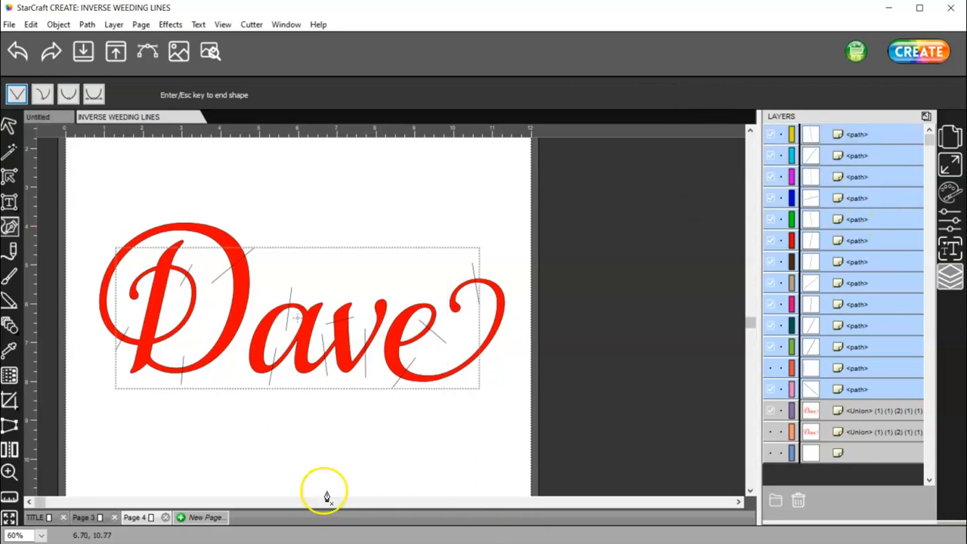
pyautogui.click(88, 25)
pyautogui.click(64, 25)
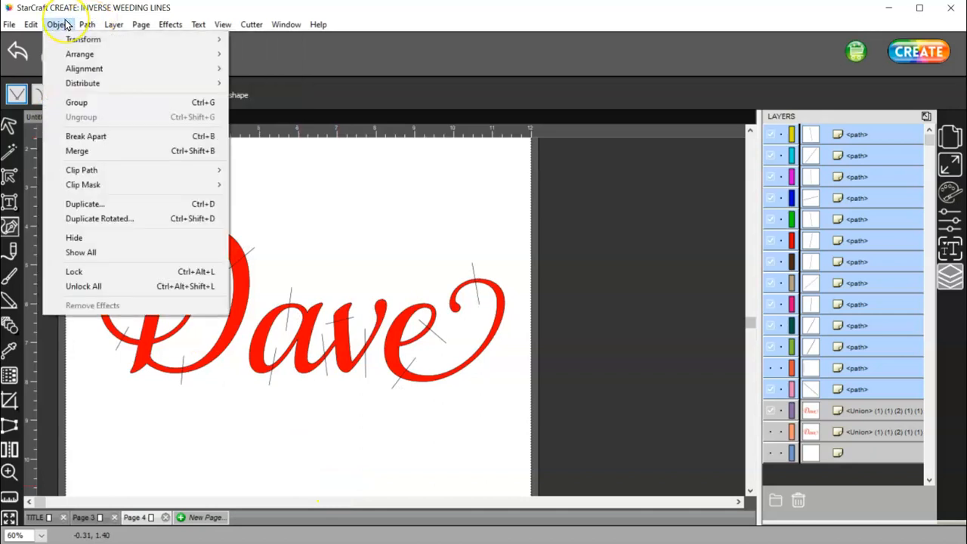
pyautogui.click(88, 24)
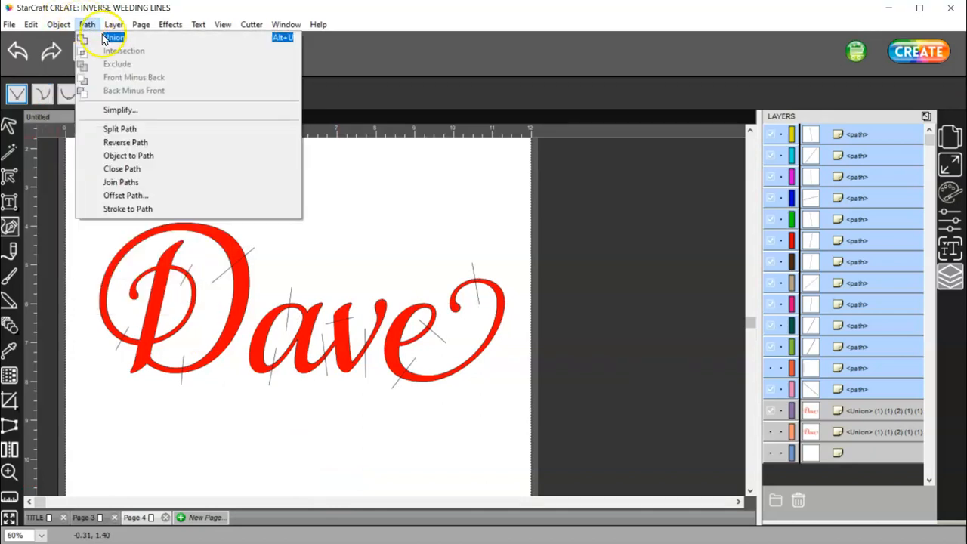
pyautogui.click(107, 37)
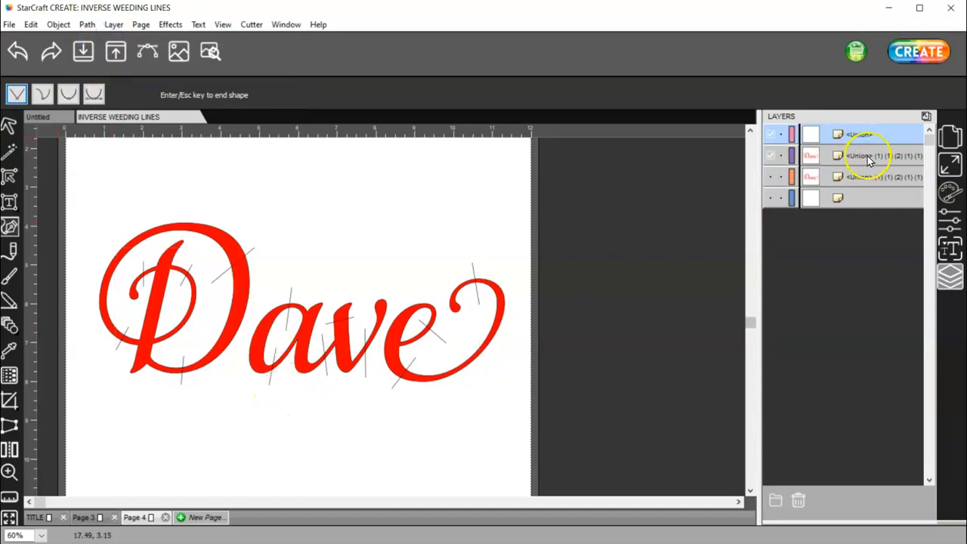
# Move the visible lettering copy above the combined lines and intersect the two so only the parts inside the strokes remain.
pyautogui.moveTo(862, 157); pyautogui.dragTo(808, 124)
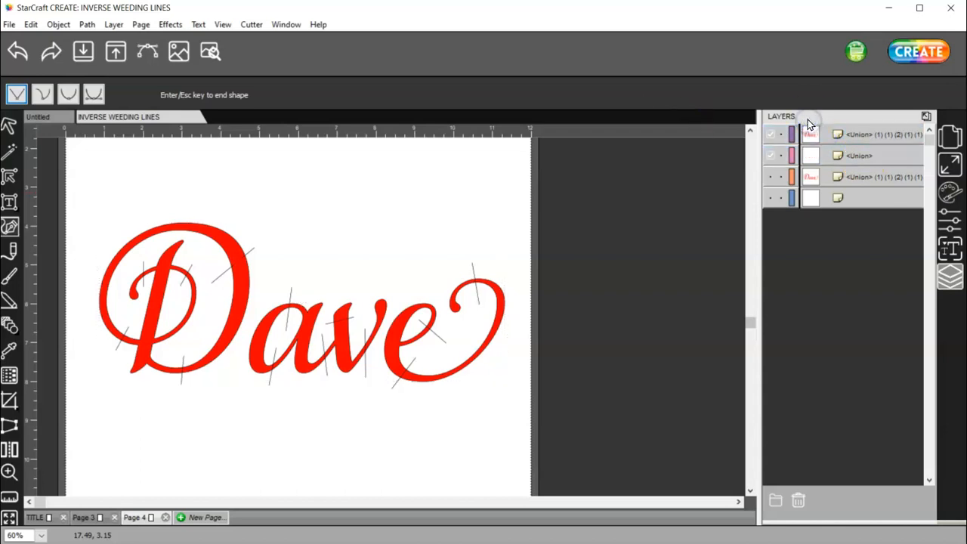
pyautogui.click(537, 420)
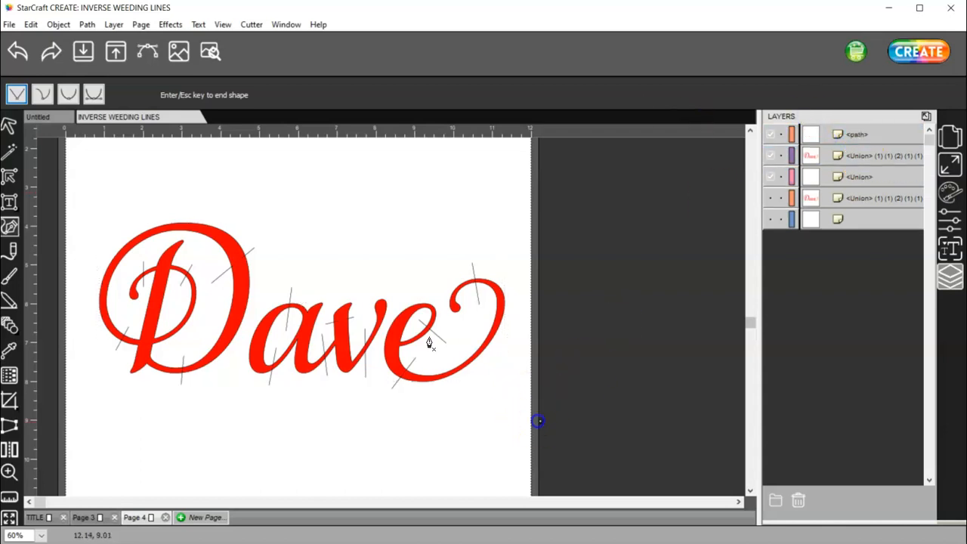
pyautogui.click(8, 126)
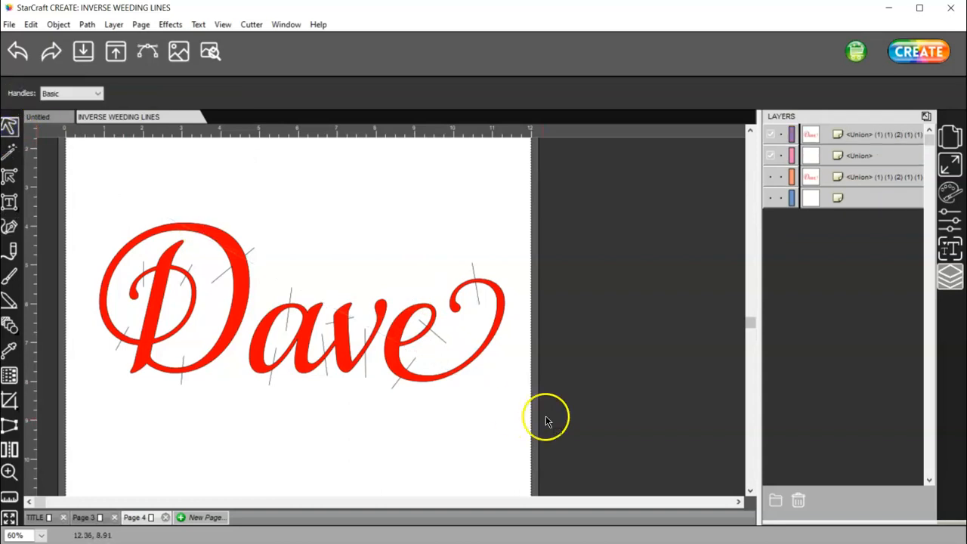
pyautogui.moveTo(537, 418); pyautogui.dragTo(78, 176)
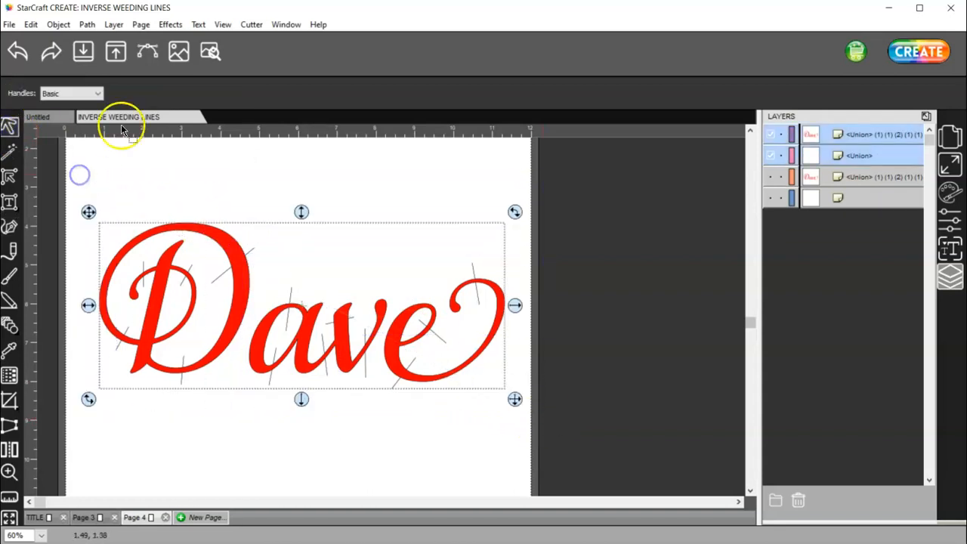
pyautogui.click(85, 24)
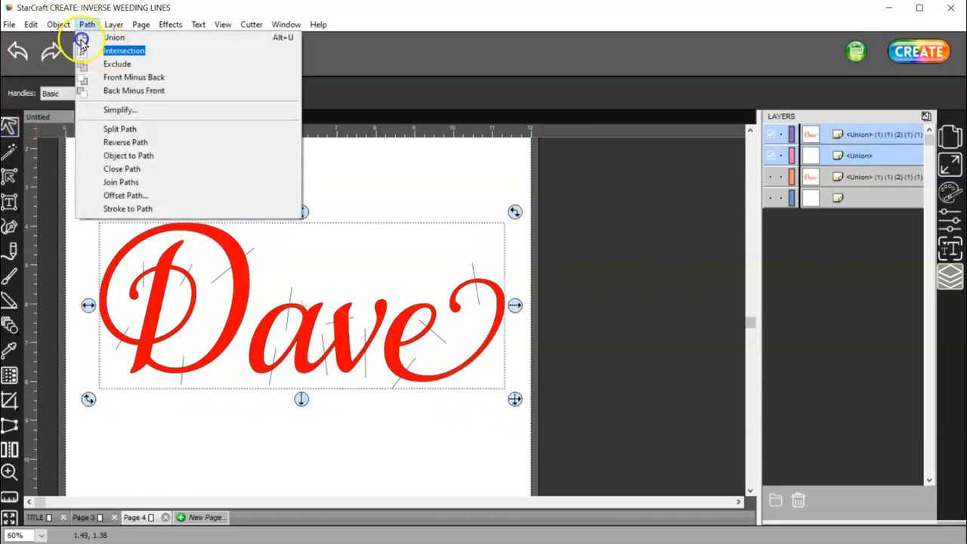
pyautogui.click(108, 53)
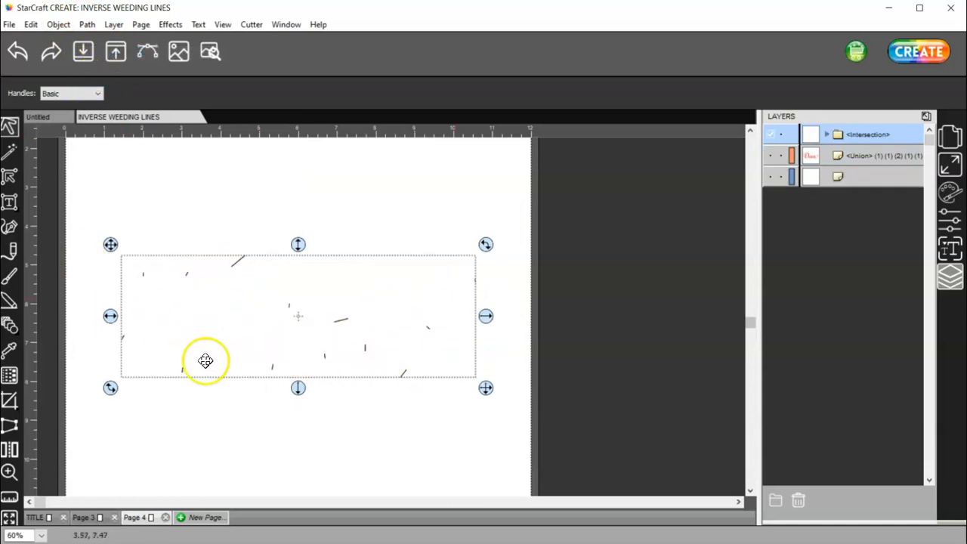
# Move the hidden lettering layer above the Intersection folder and show both the lettering and the surrounding rectangle.
pyautogui.click(859, 156)
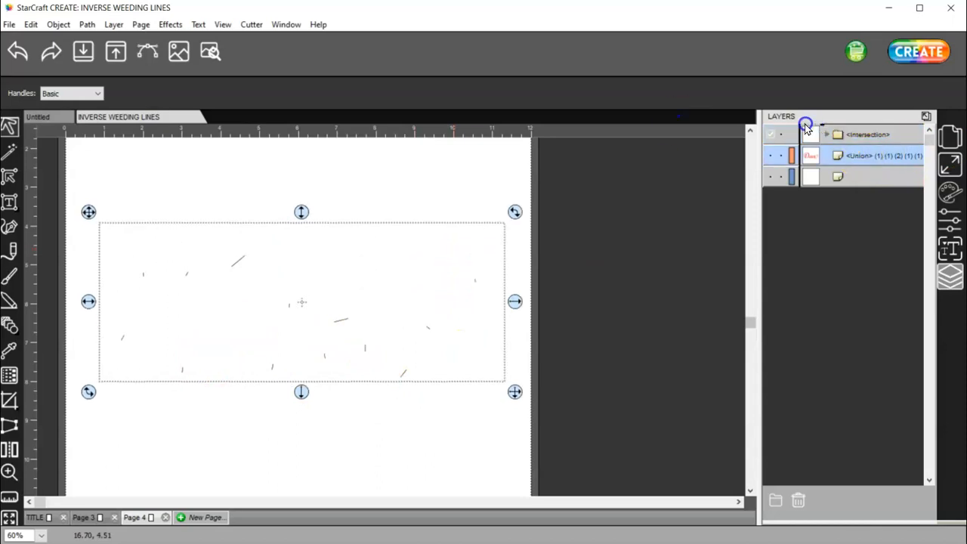
pyautogui.moveTo(802, 121); pyautogui.dragTo(803, 122)
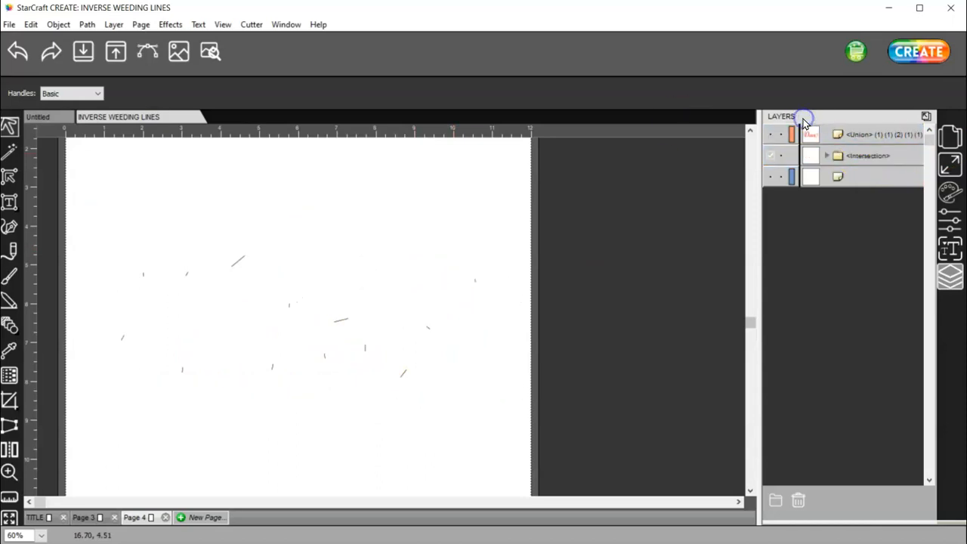
pyautogui.click(770, 134)
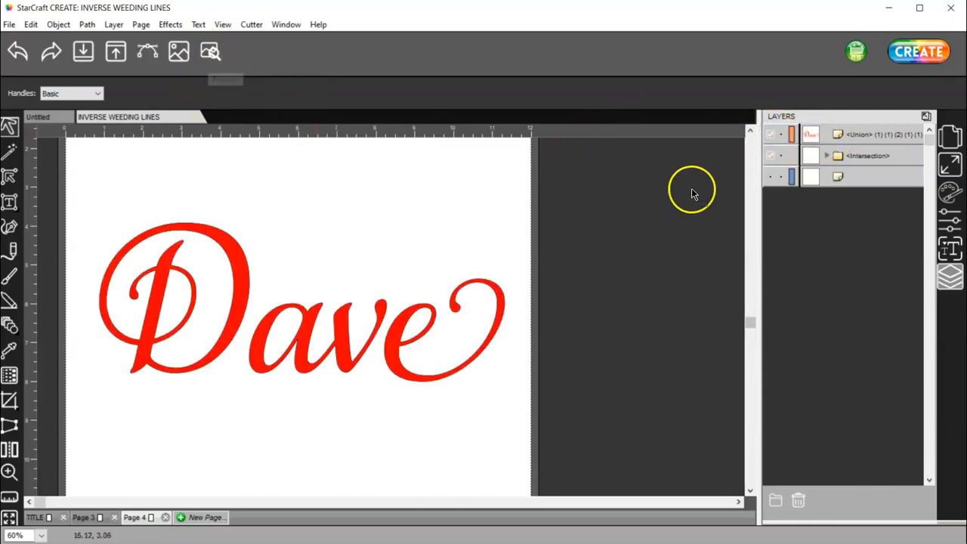
pyautogui.click(770, 176)
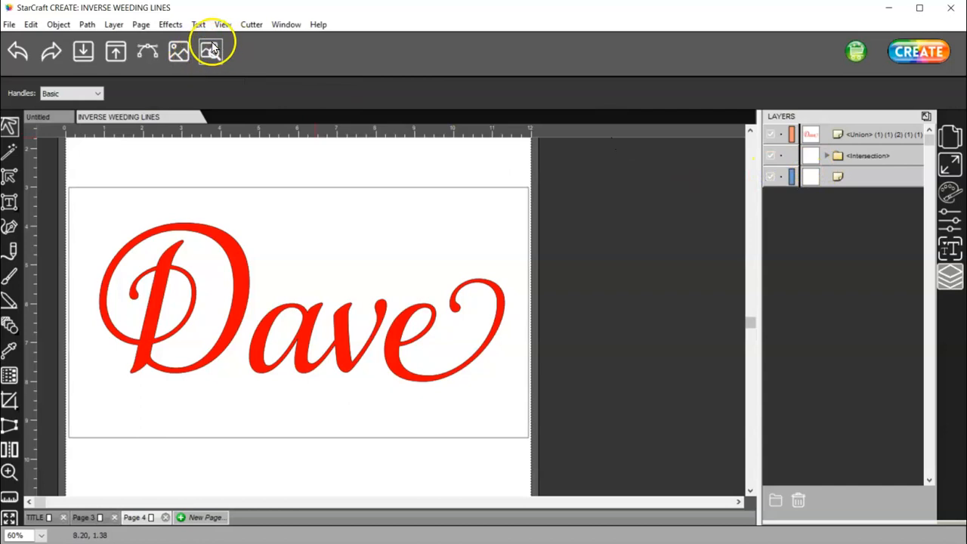
# Preview the cut lines, examine the weeding lines inside the letter strokes, and close the preview.
pyautogui.click(210, 48)
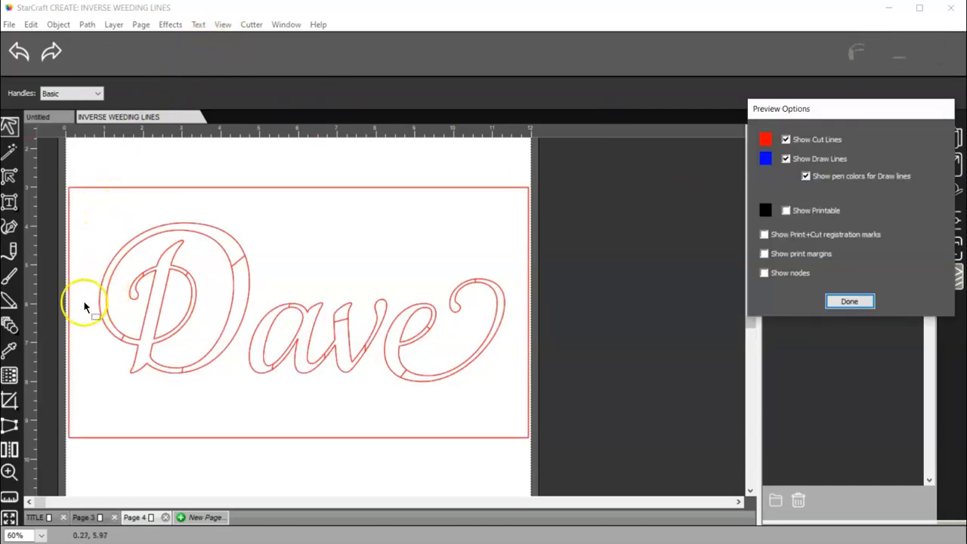
pyautogui.scroll(3, 55, 300)
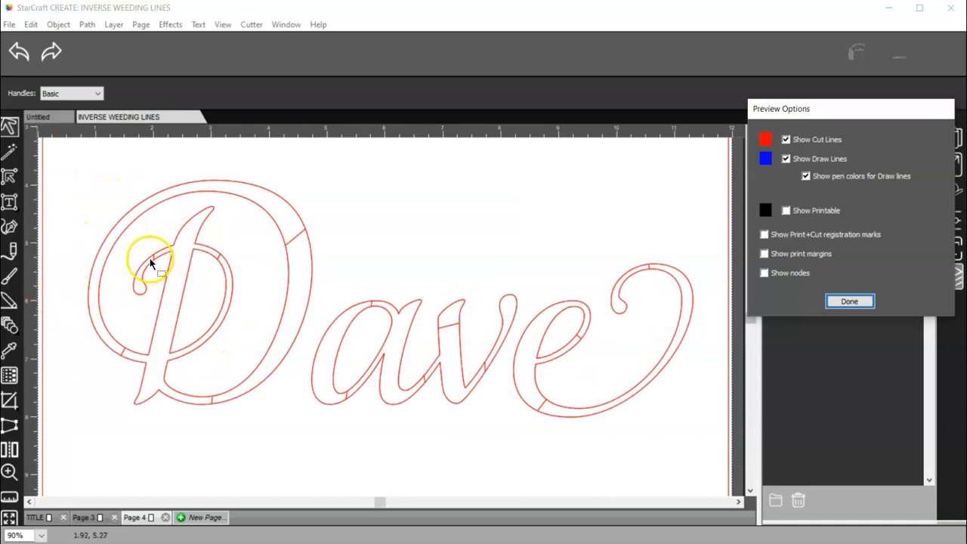
pyautogui.click(140, 287)
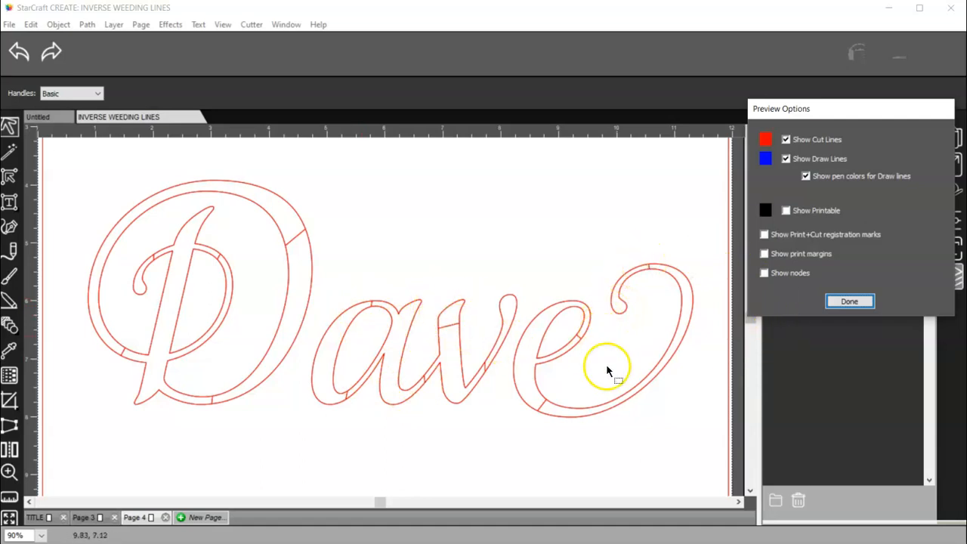
pyautogui.click(850, 302)
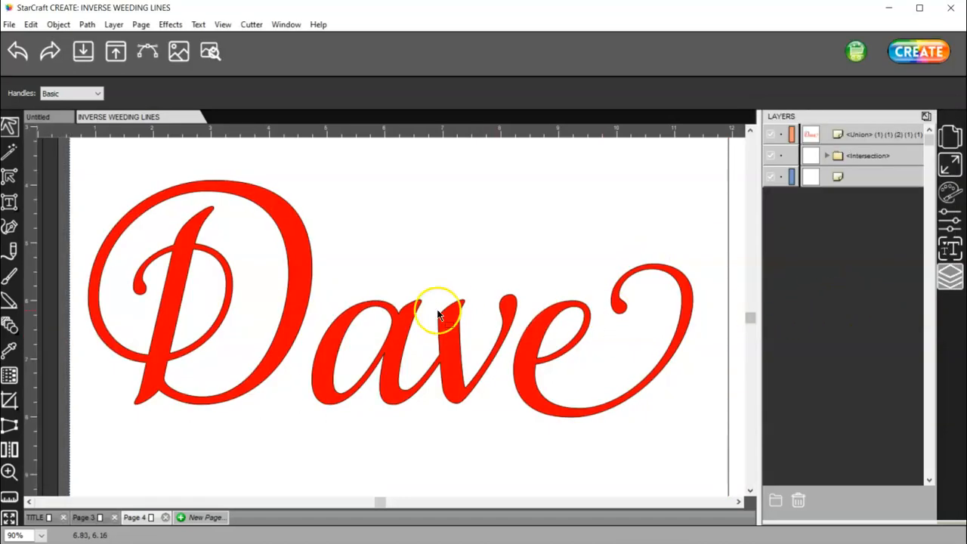
# Open the cut settings to check the design's placement on the mat, and cancel without cutting.
pyautogui.keyDown('alt'); pyautogui.scroll(-3, 356, 310); pyautogui.keyUp('alt')
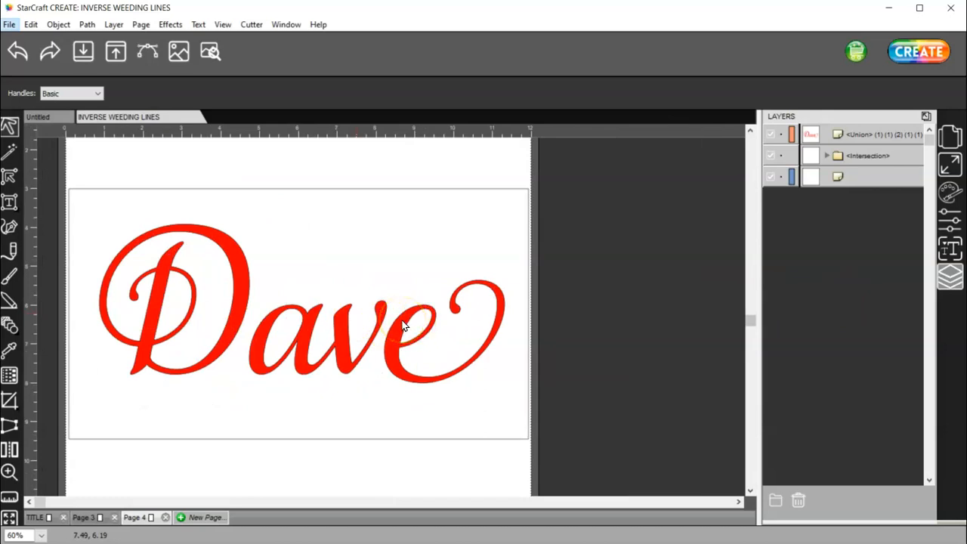
pyautogui.click(917, 49)
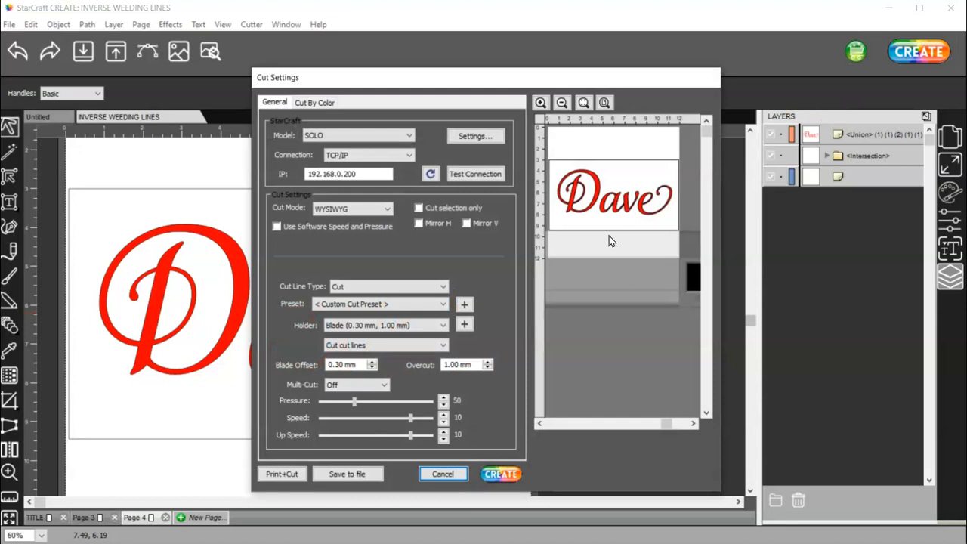
pyautogui.click(447, 474)
# Select the lettering and surrounding rectangle and scale them down proportionally to a width of 5 in.
pyautogui.moveTo(532, 462); pyautogui.dragTo(42, 155)
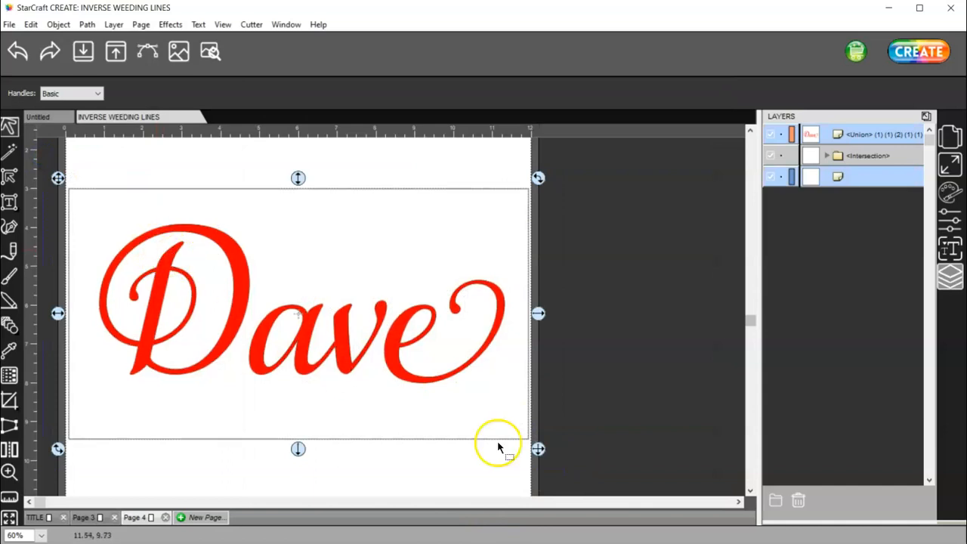
pyautogui.moveTo(538, 449); pyautogui.dragTo(410, 381)
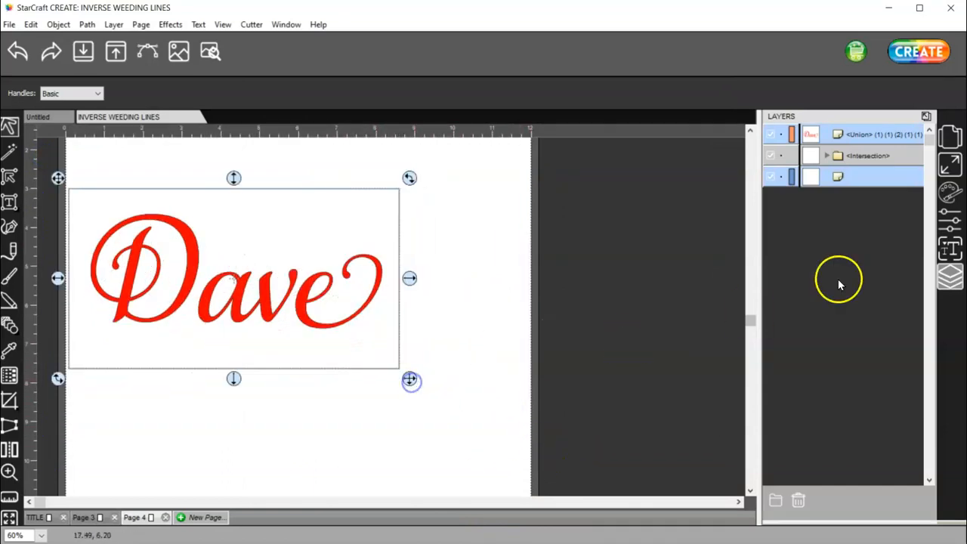
pyautogui.click(950, 163)
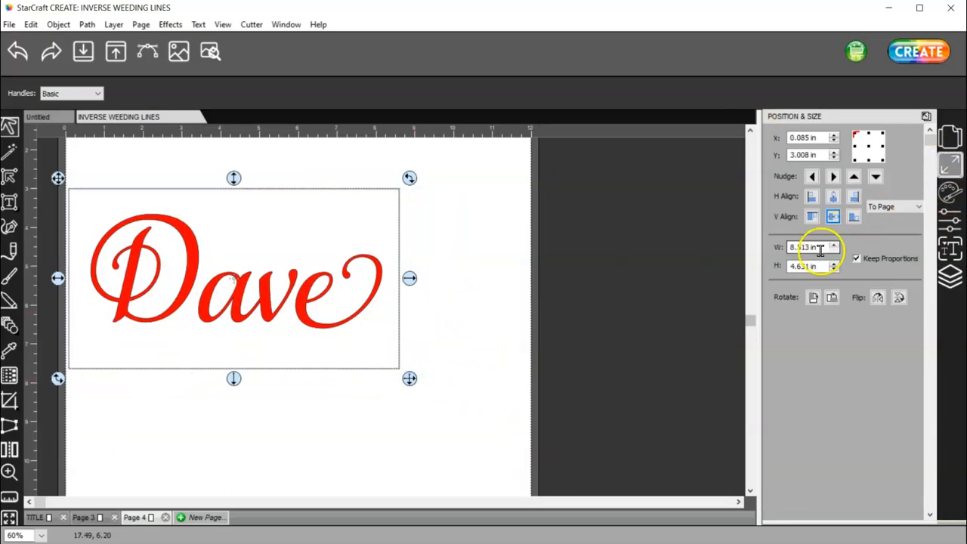
pyautogui.moveTo(826, 247)
pyautogui.mouseDown()
pyautogui.moveTo(748, 246)
pyautogui.moveTo(826, 247)
pyautogui.mouseUp()
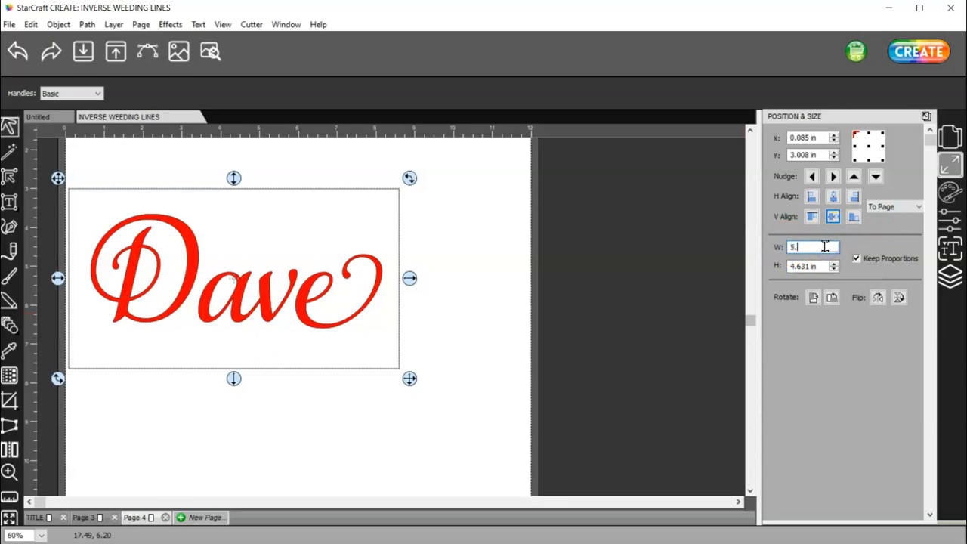
pyautogui.write('5.')
pyautogui.press('Tab')
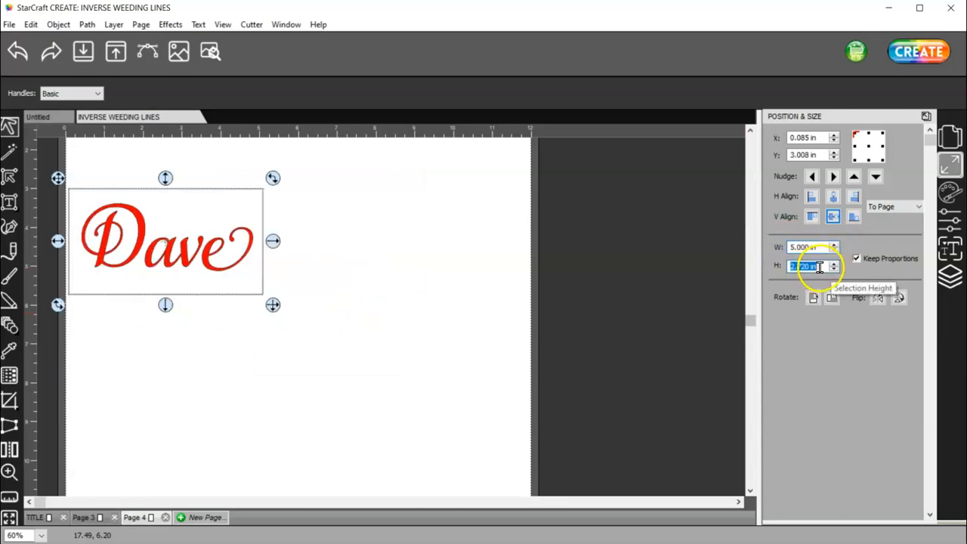
pyautogui.click(820, 266)
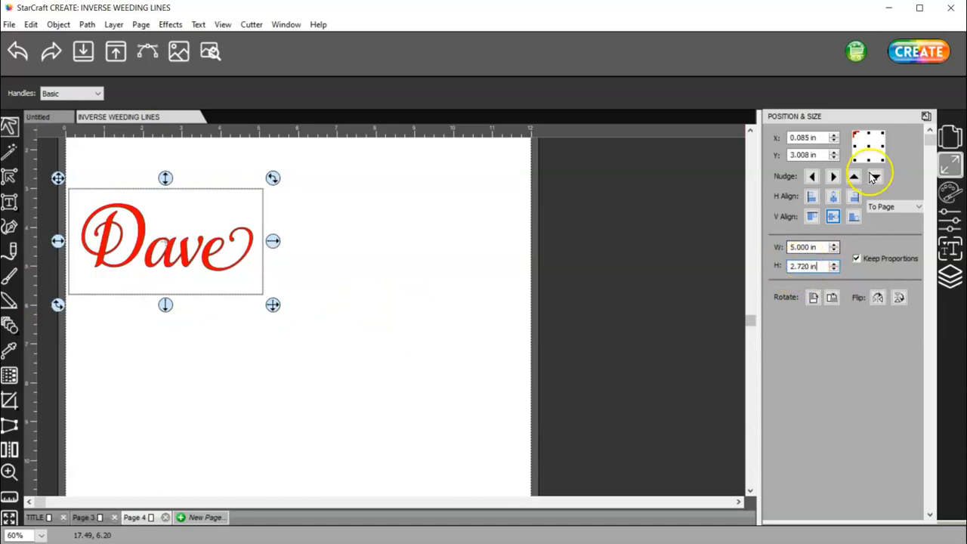
# Set a custom mat size of 5.1 inches wide by 3 inches high.
pyautogui.click(949, 136)
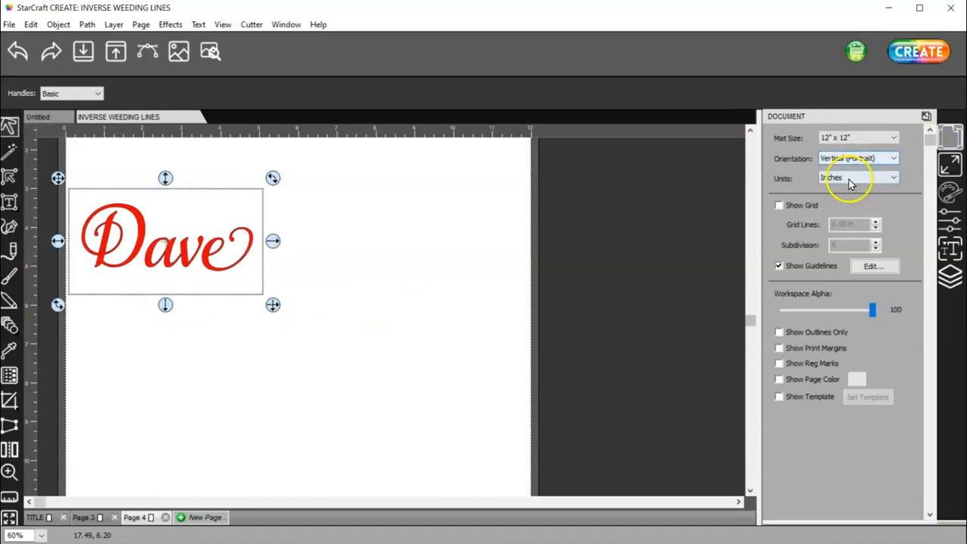
pyautogui.click(846, 138)
pyautogui.click(842, 224)
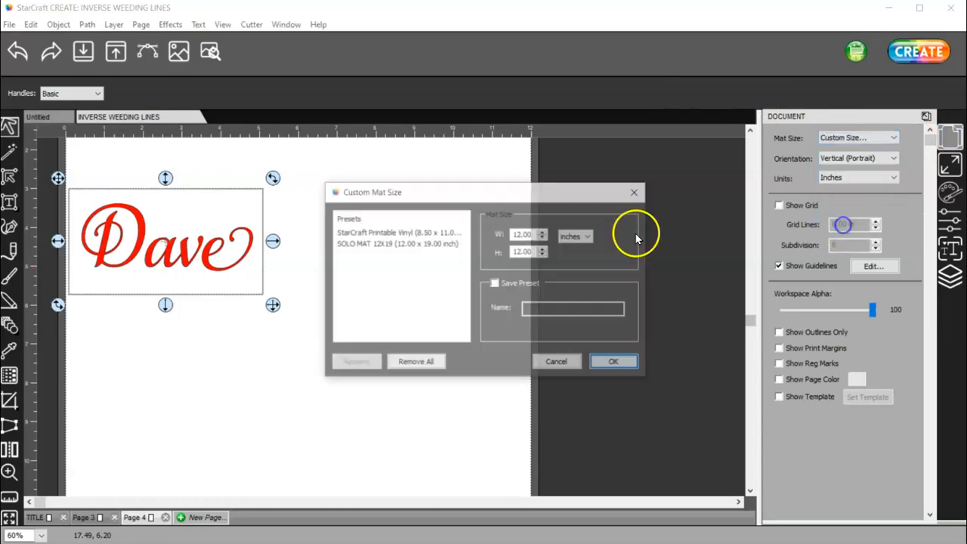
pyautogui.doubleClick(524, 234)
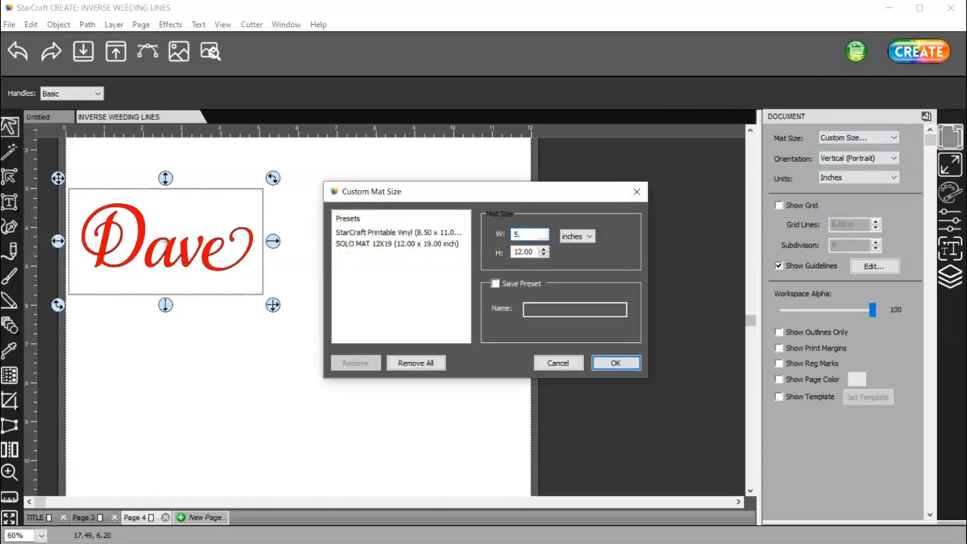
pyautogui.write('5.1')
pyautogui.doubleClick(529, 251)
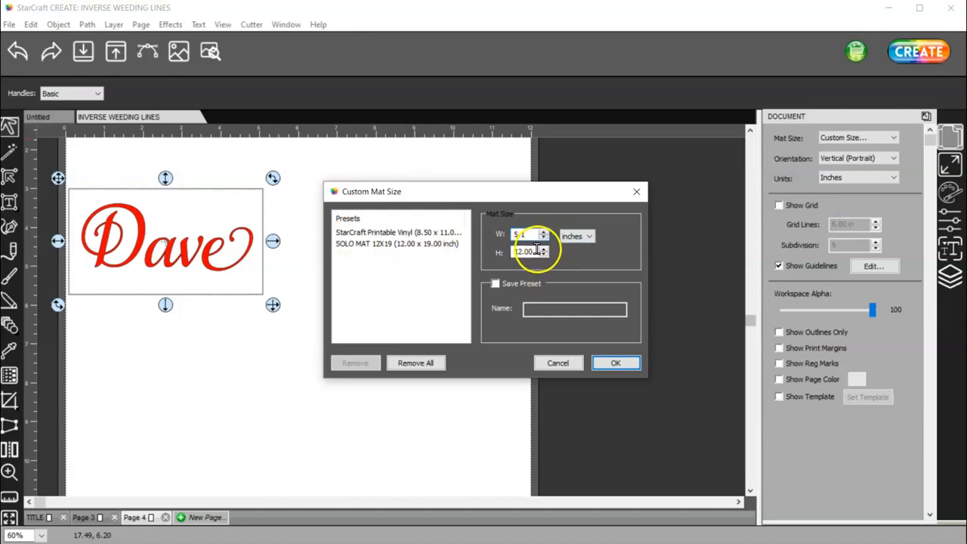
pyautogui.write('3.')
pyautogui.click(619, 362)
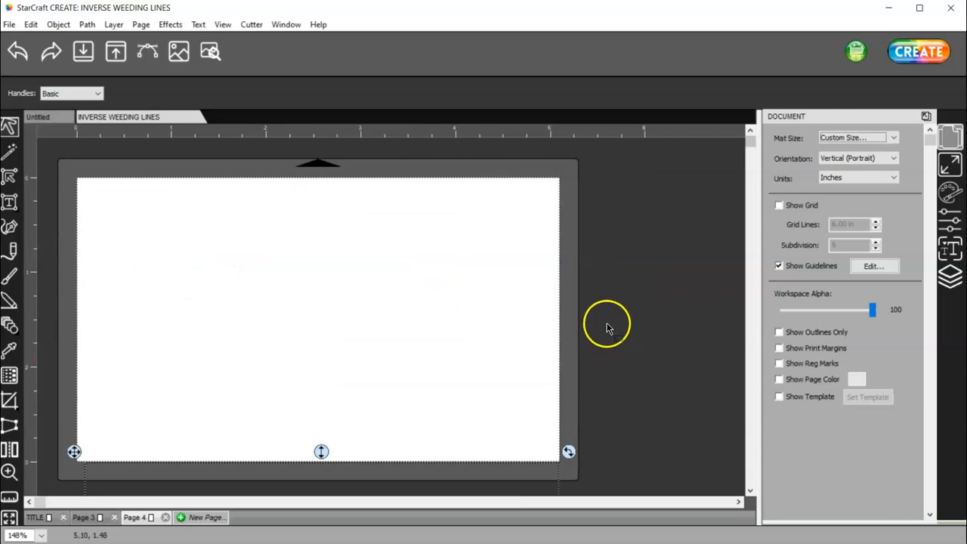
# Move the lettering and its rectangle up onto the mat and open the cut settings.
pyautogui.keyDown('alt'); pyautogui.scroll(-1, 410, 276); pyautogui.keyUp('alt')
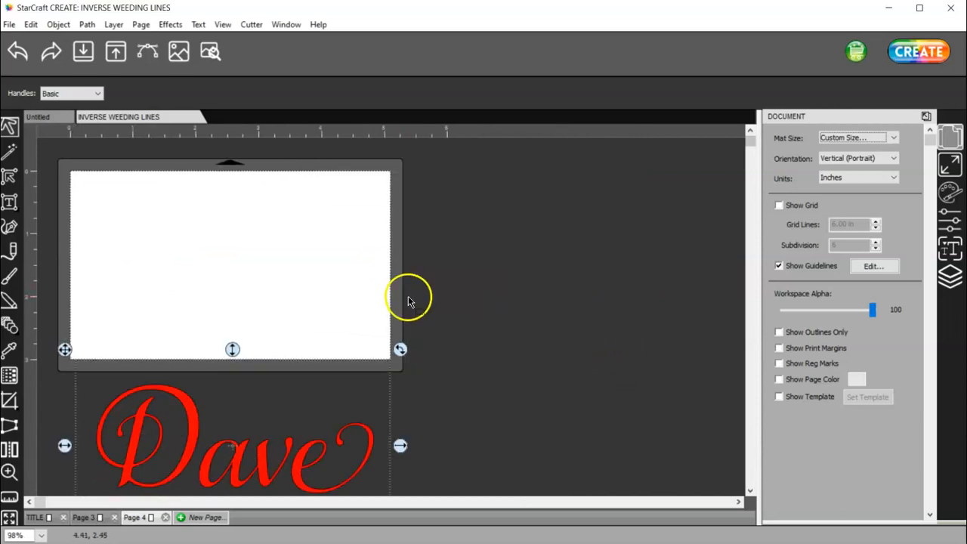
pyautogui.moveTo(297, 468); pyautogui.dragTo(294, 288)
pyautogui.click(930, 51)
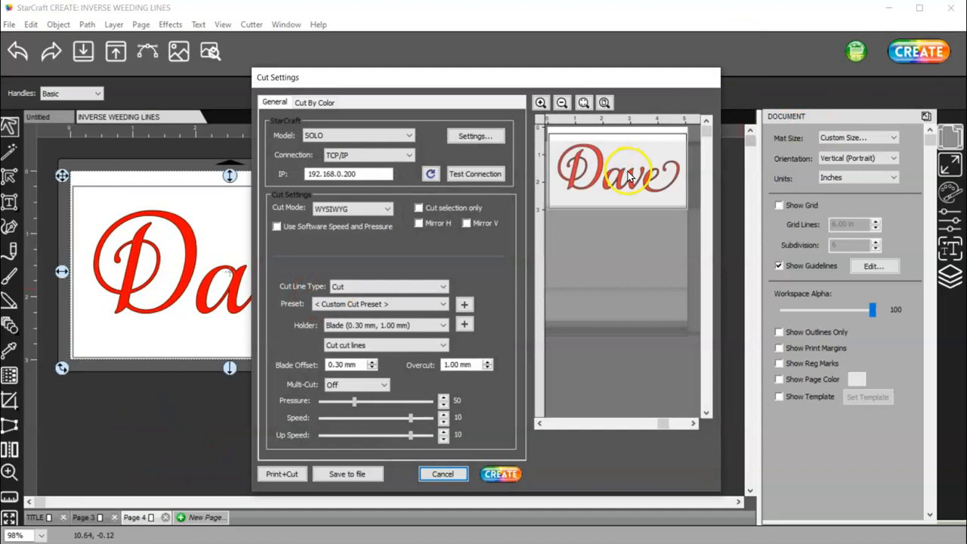
# Move the cut settings beside the design, try the Origin Point cut mode, restore WYSIWYG, and cancel without cutting.
pyautogui.moveTo(498, 77); pyautogui.dragTo(851, 62)
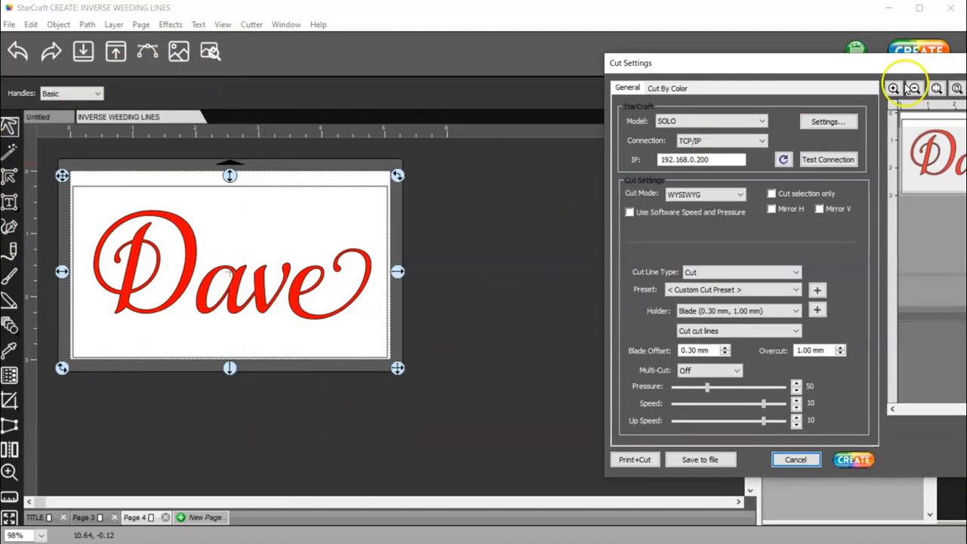
pyautogui.moveTo(903, 63); pyautogui.dragTo(722, 37)
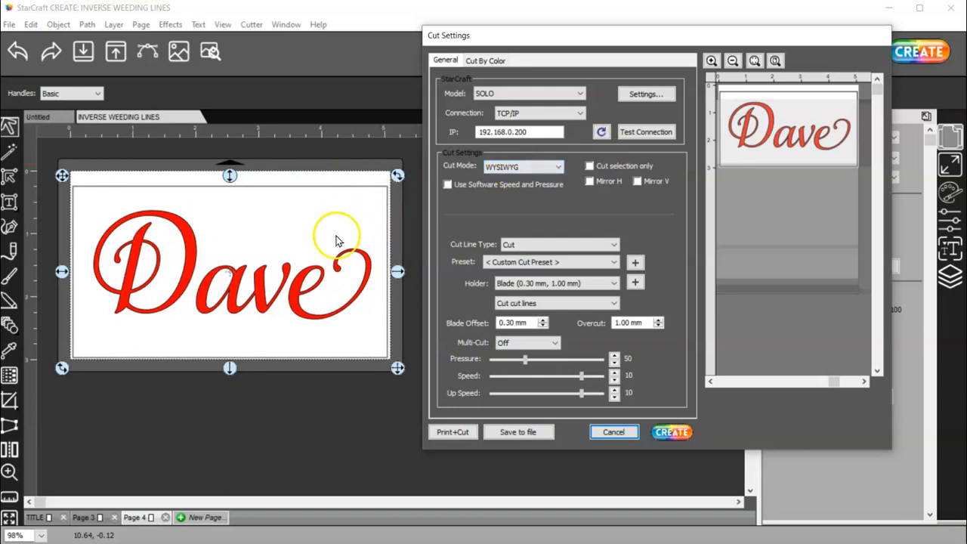
pyautogui.click(528, 167)
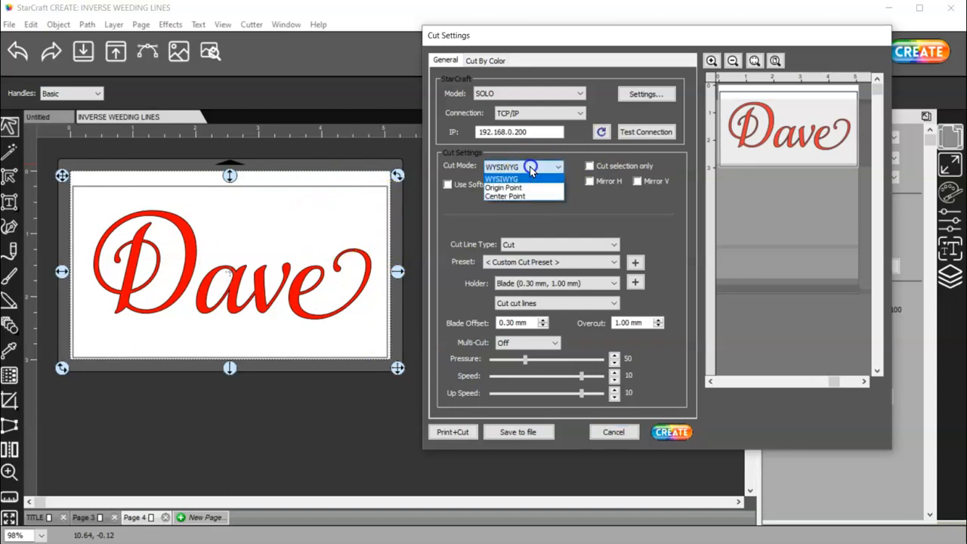
pyautogui.click(530, 187)
pyautogui.click(537, 166)
pyautogui.click(522, 178)
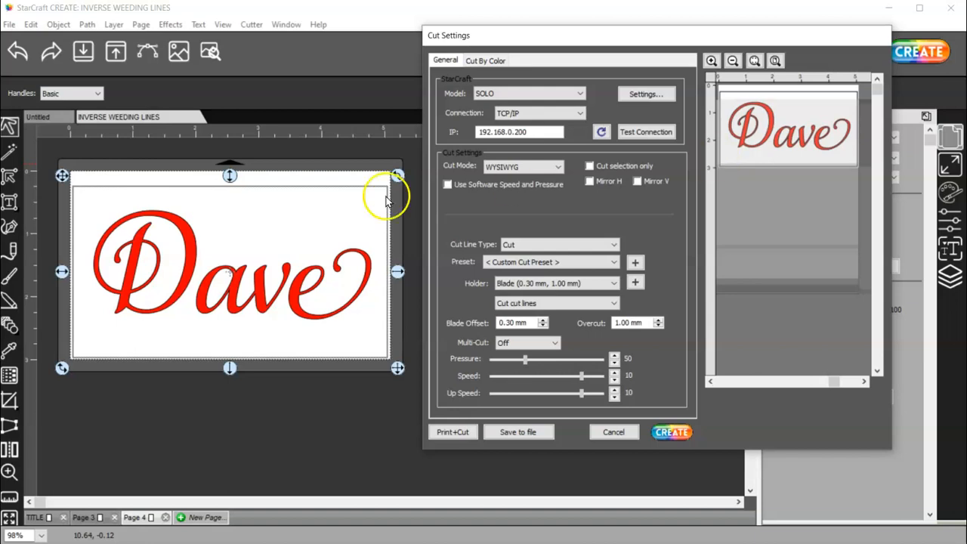
pyautogui.click(614, 433)
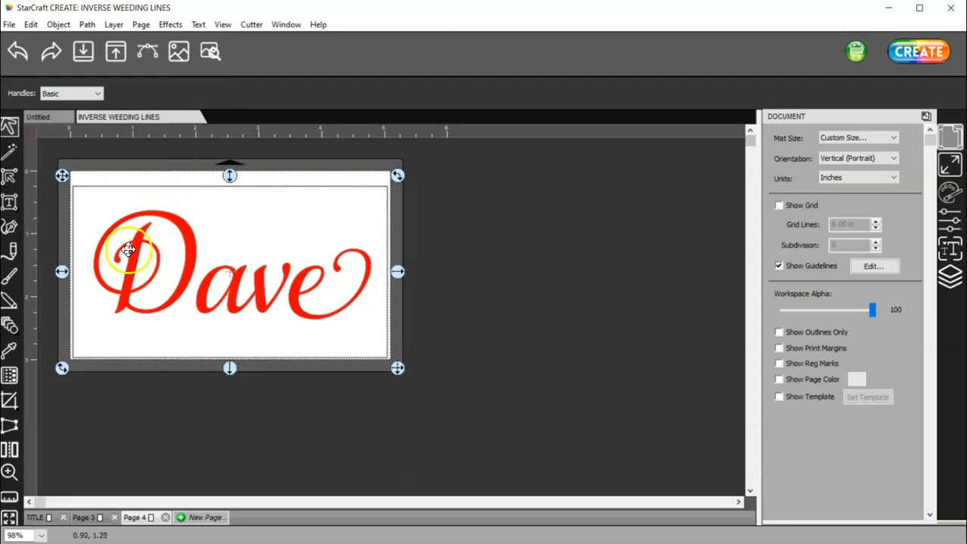
# Preview the cut lines to examine the weeding cuts across the lettering, then close and reopen the preview.
pyautogui.scroll(3, 125, 240)
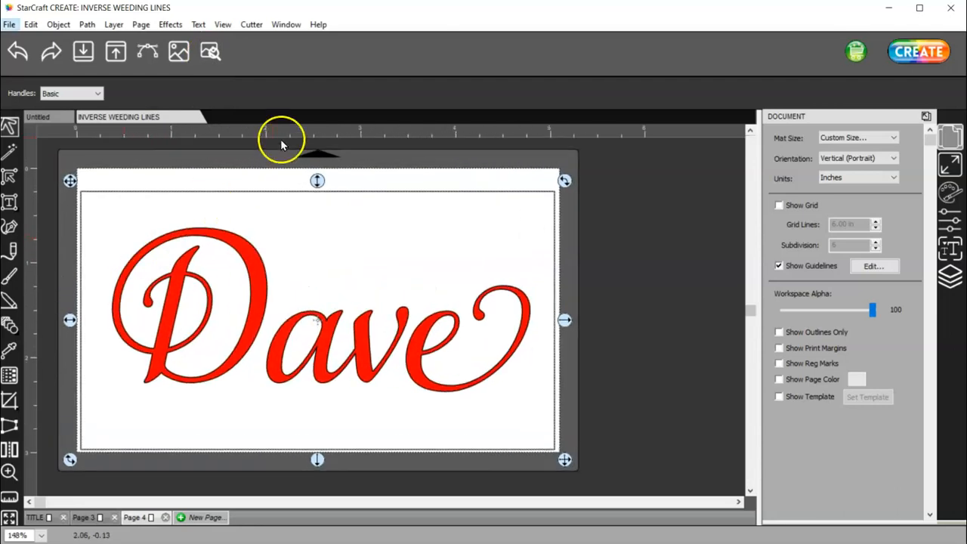
pyautogui.click(210, 51)
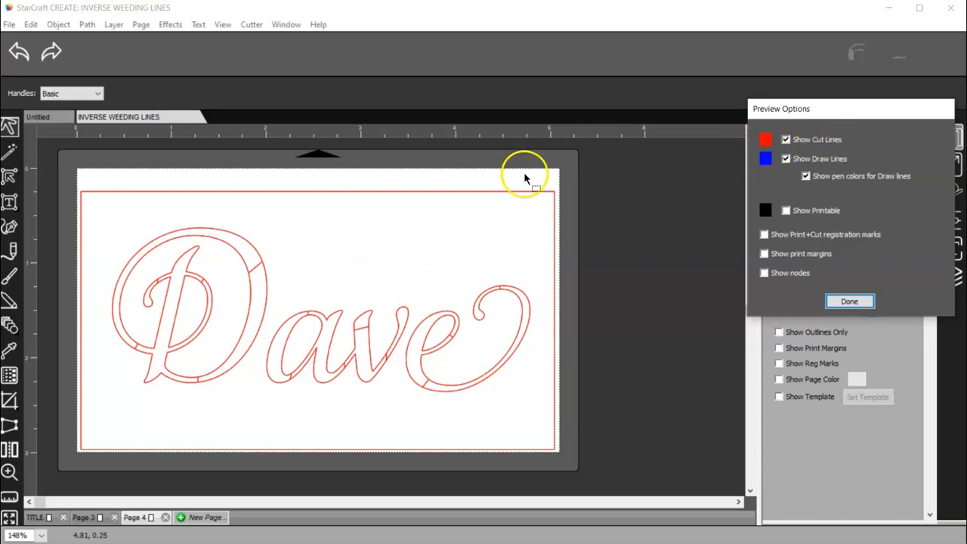
pyautogui.click(847, 302)
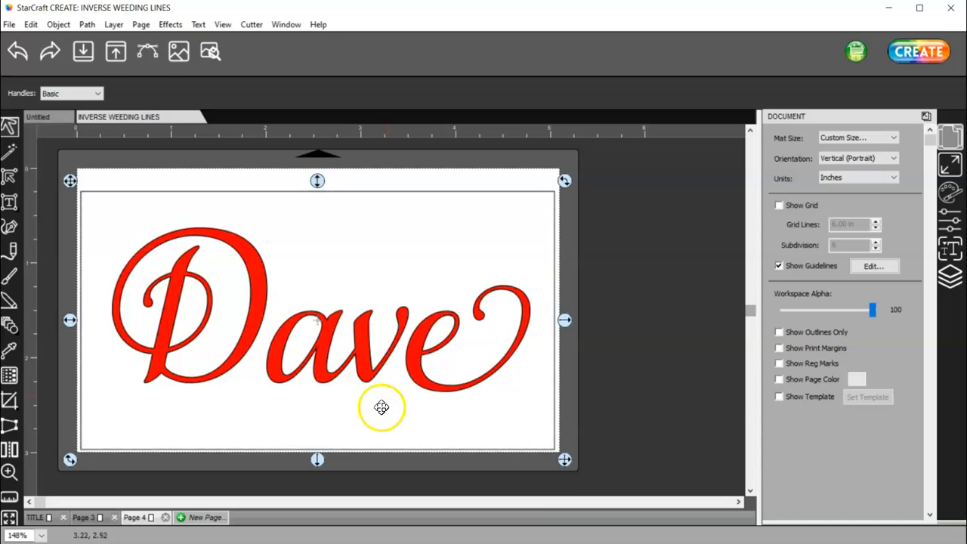
pyautogui.click(207, 51)
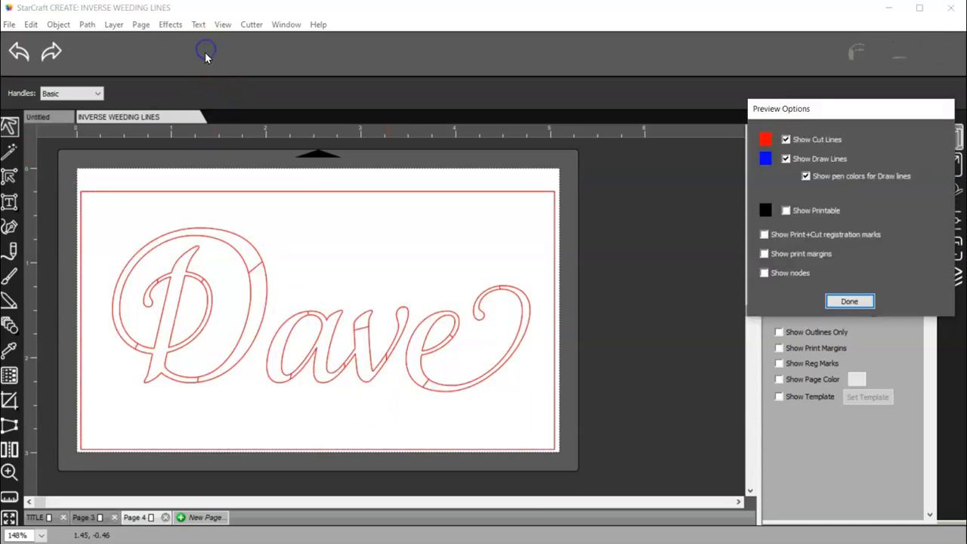